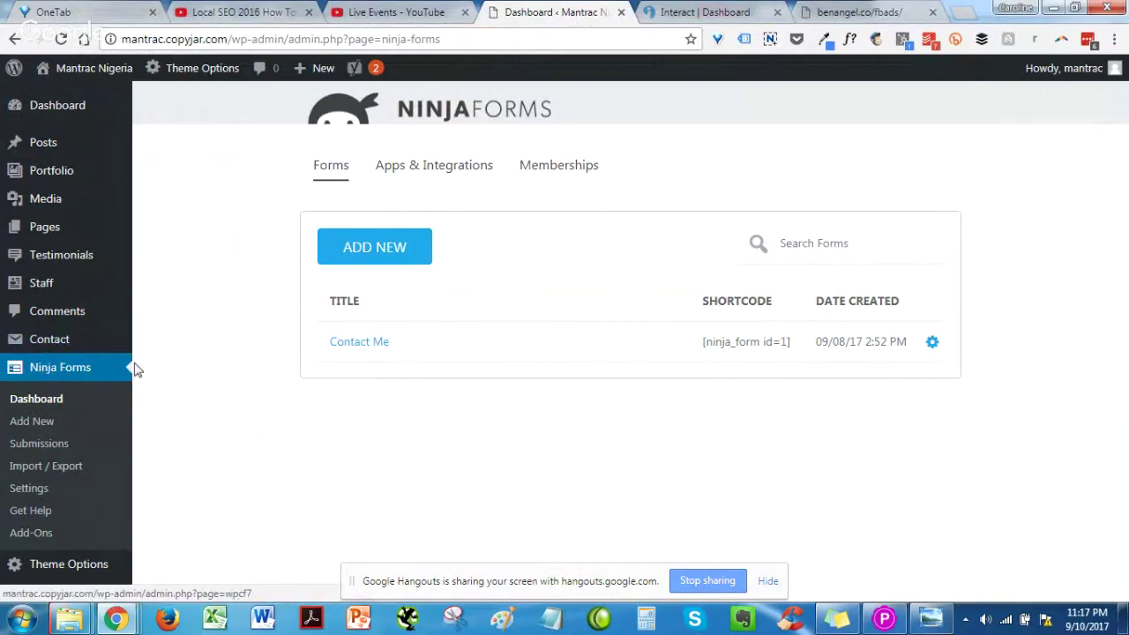
Step: Create a new form from the Contact Us template and insert a Phone field between Email and Message
{"action": "left_click", "coordinate": [394, 250]}
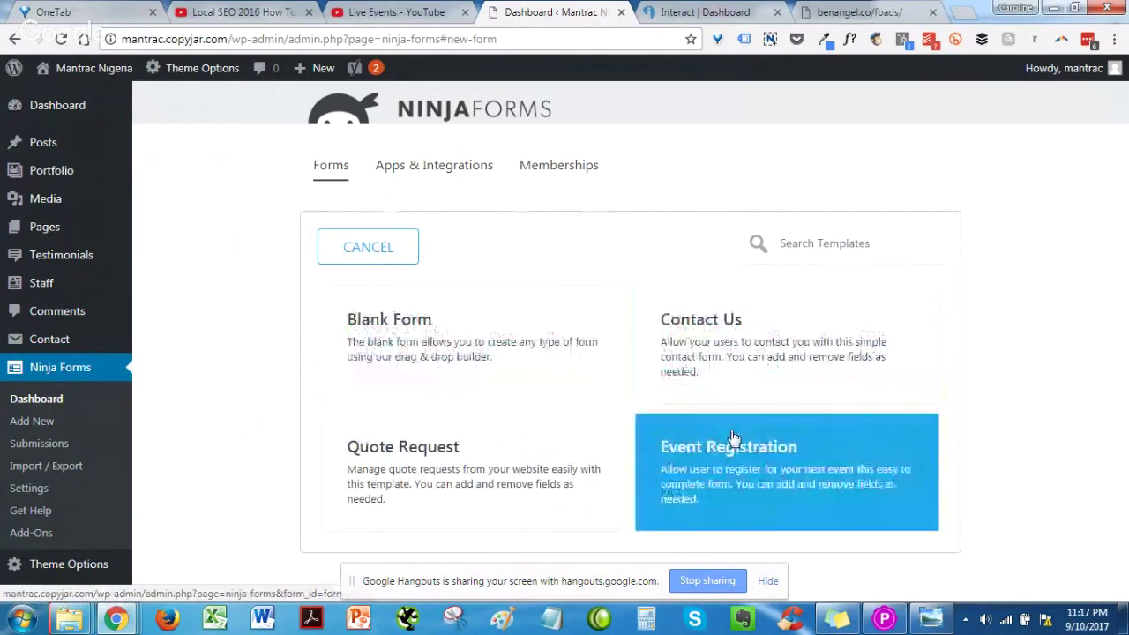
{"action": "left_click", "coordinate": [708, 336]}
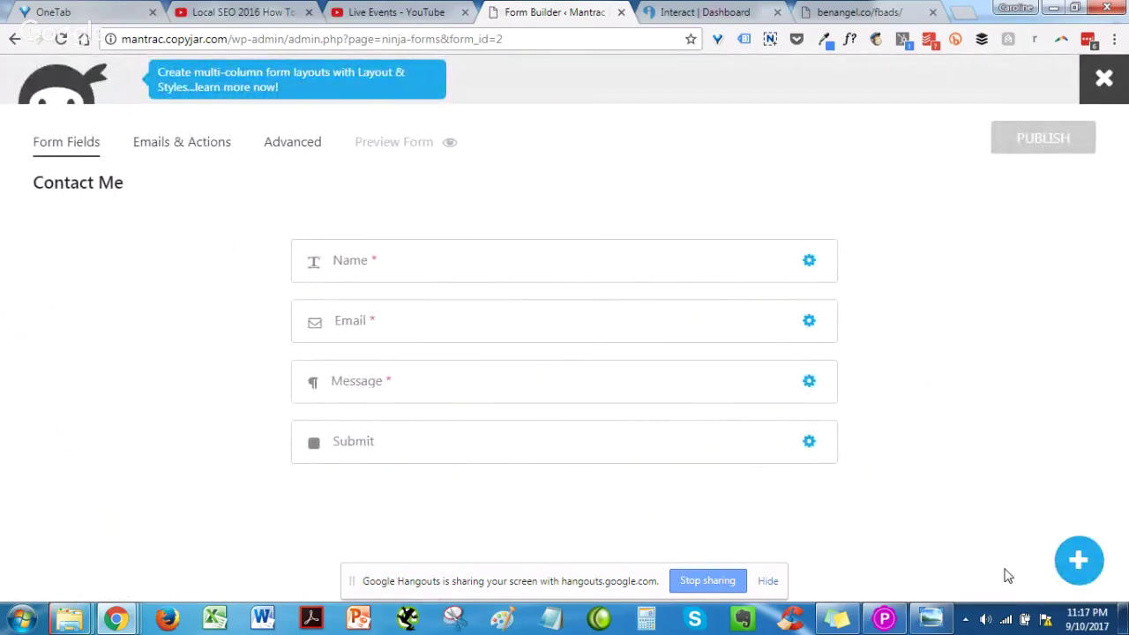
{"action": "left_click", "coordinate": [1079, 563]}
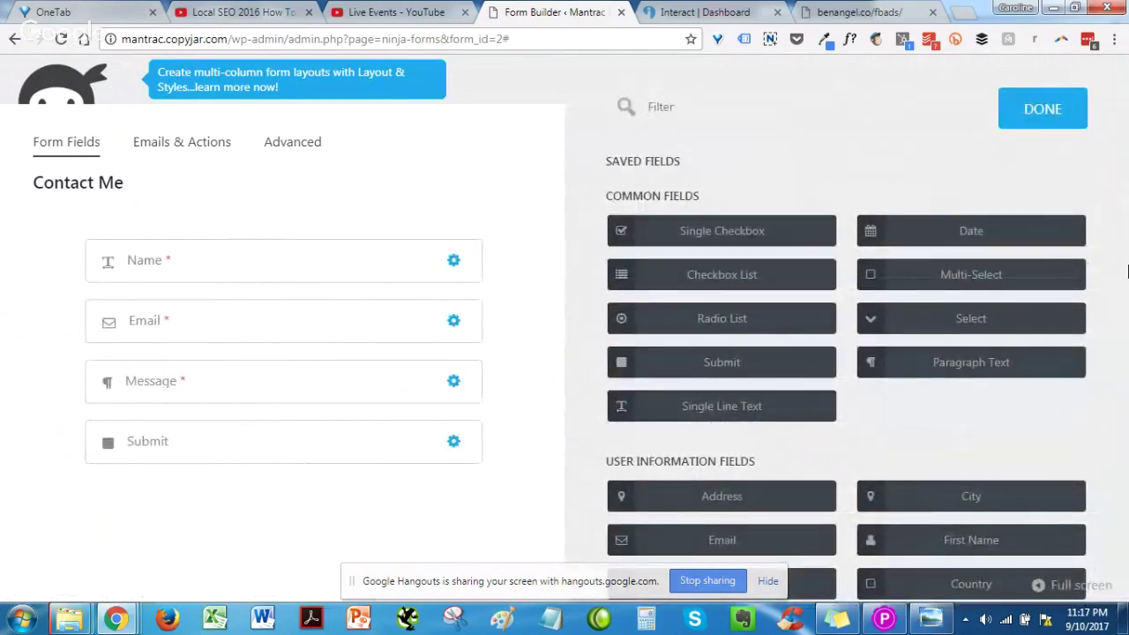
{"action": "scroll", "coordinate": [1118, 304], "scroll_direction": "down", "scroll_amount": 2}
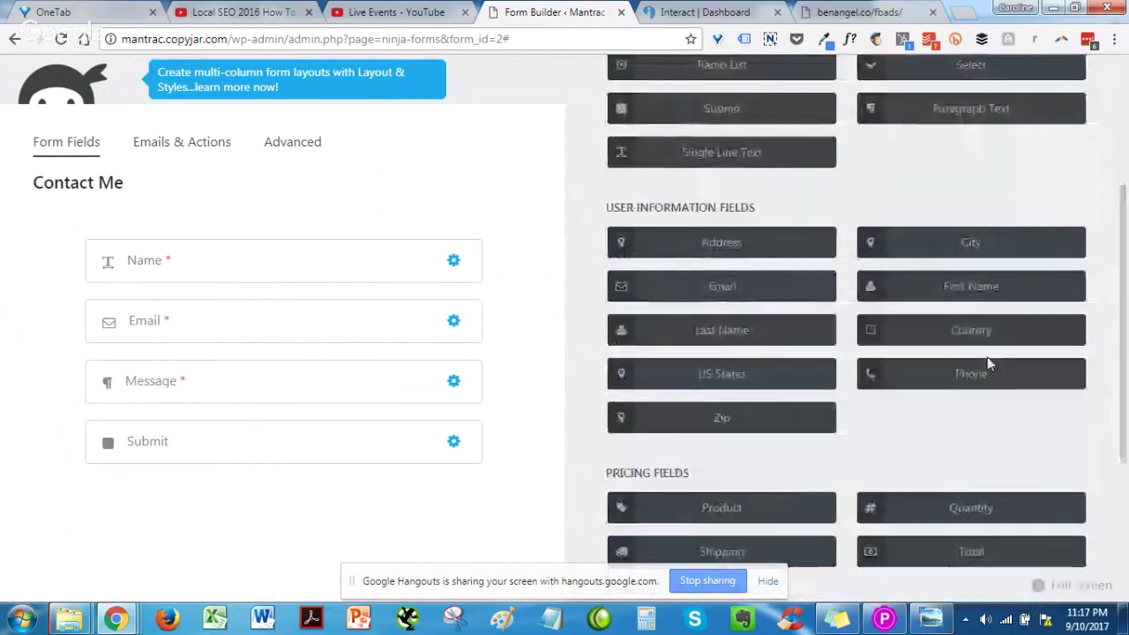
{"action": "left_click_drag", "start_coordinate": [988, 379], "coordinate": [209, 433]}
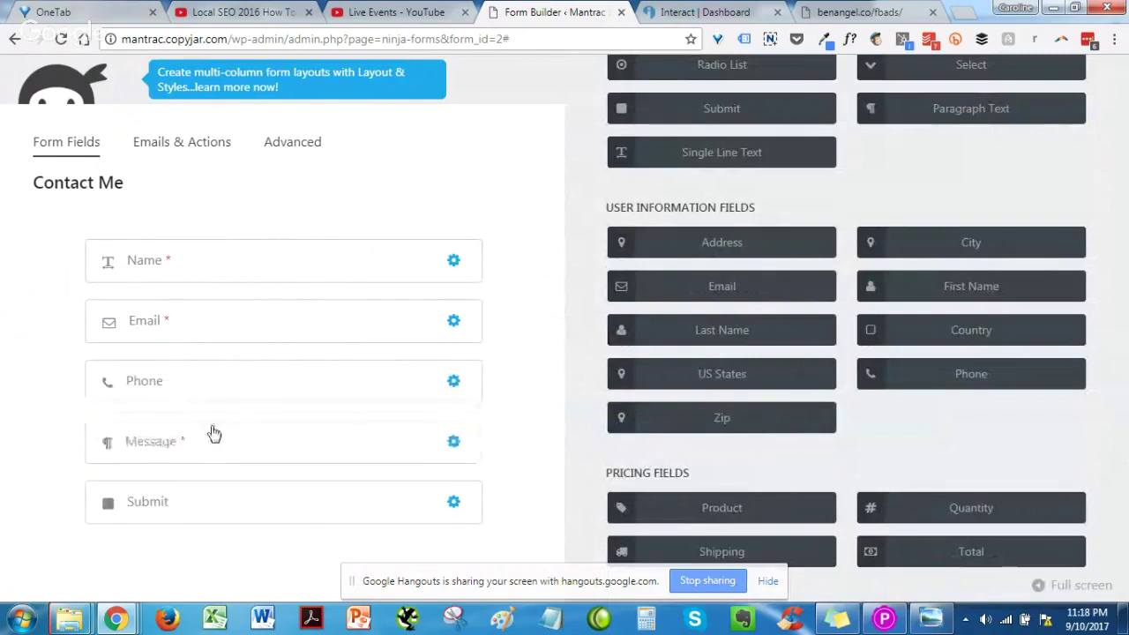
Step: Add a Select field to the form and place it between Message and Submit
{"action": "left_click_drag", "start_coordinate": [1127, 296], "coordinate": [1114, 212]}
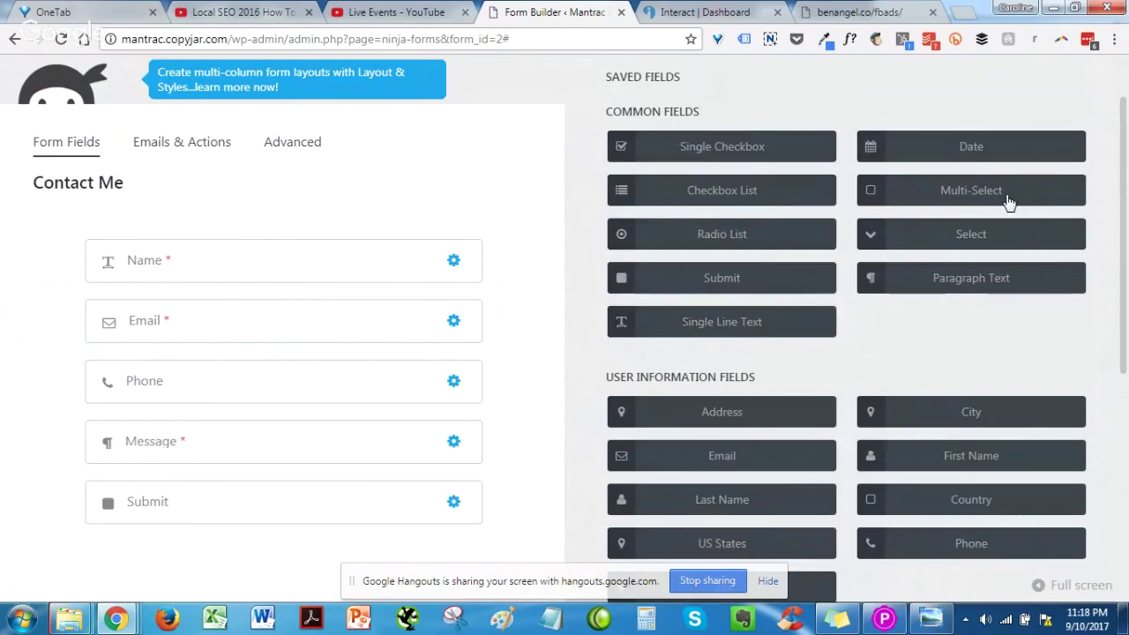
{"action": "left_click", "coordinate": [977, 238]}
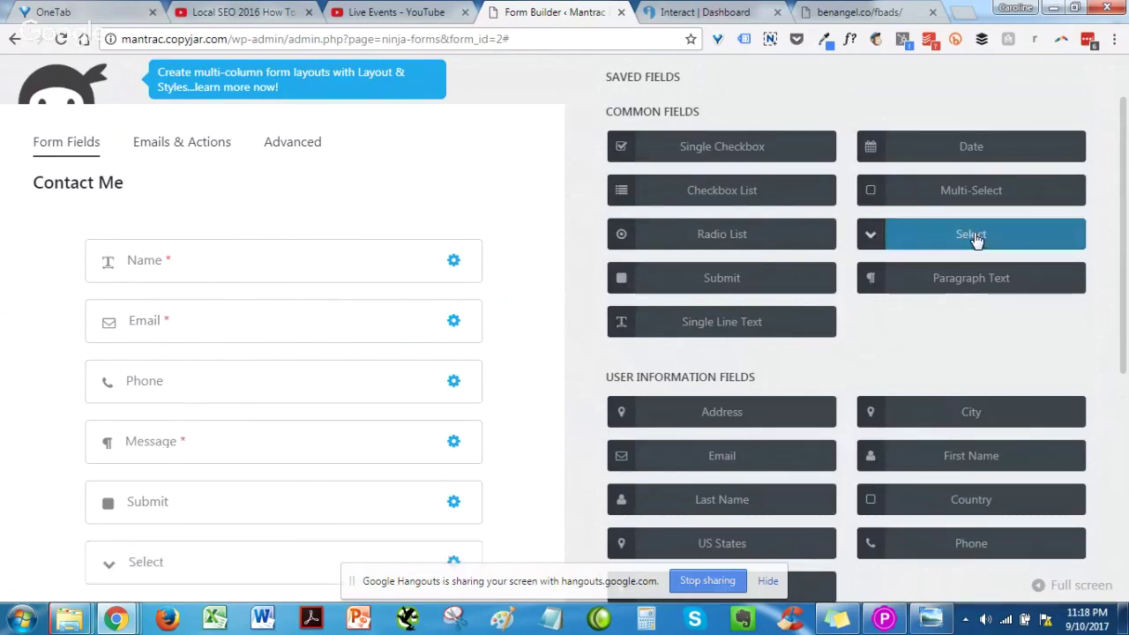
{"action": "left_click_drag", "start_coordinate": [309, 564], "coordinate": [305, 499]}
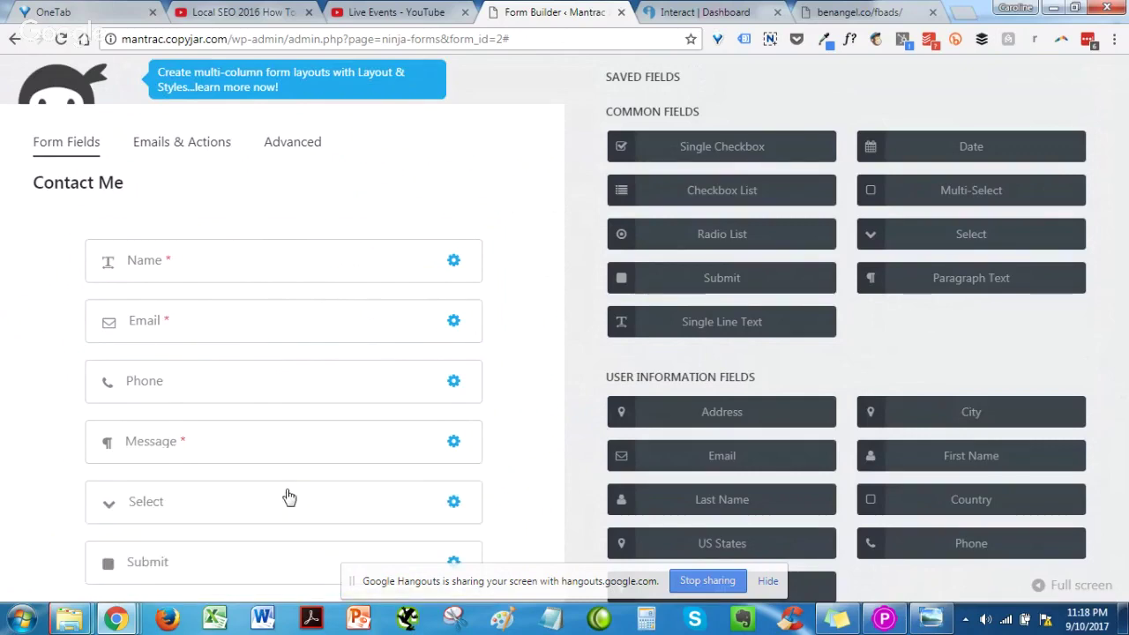
Step: Label the Select field "How did you find us?" and make it a required field
{"action": "left_click", "coordinate": [289, 497]}
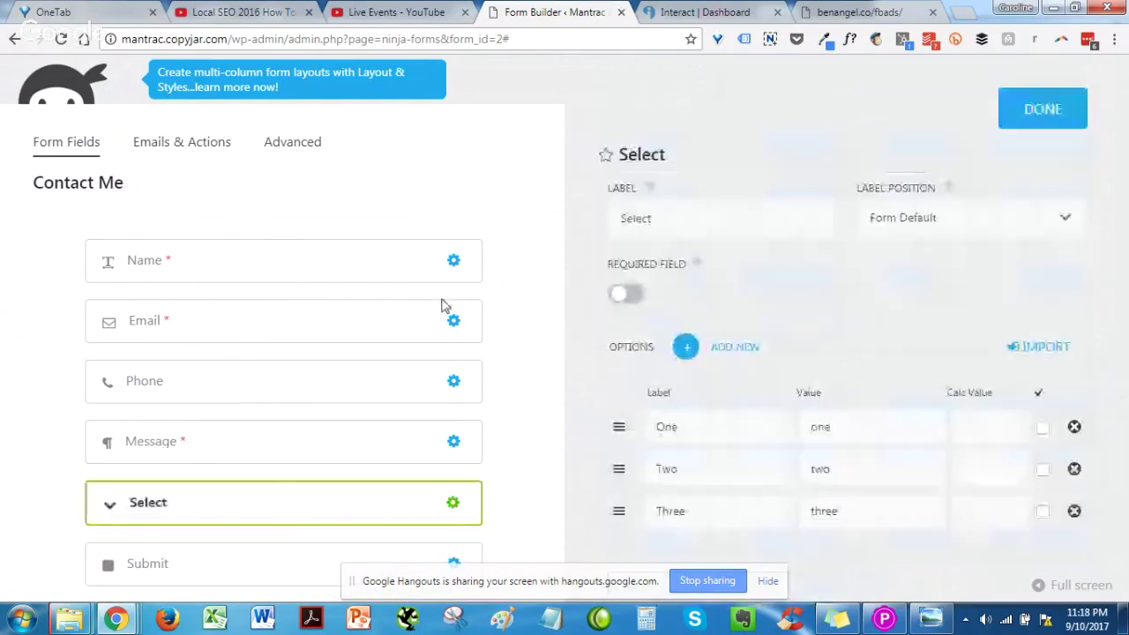
{"action": "double_click", "coordinate": [694, 226]}
{"action": "type", "text": "H"}
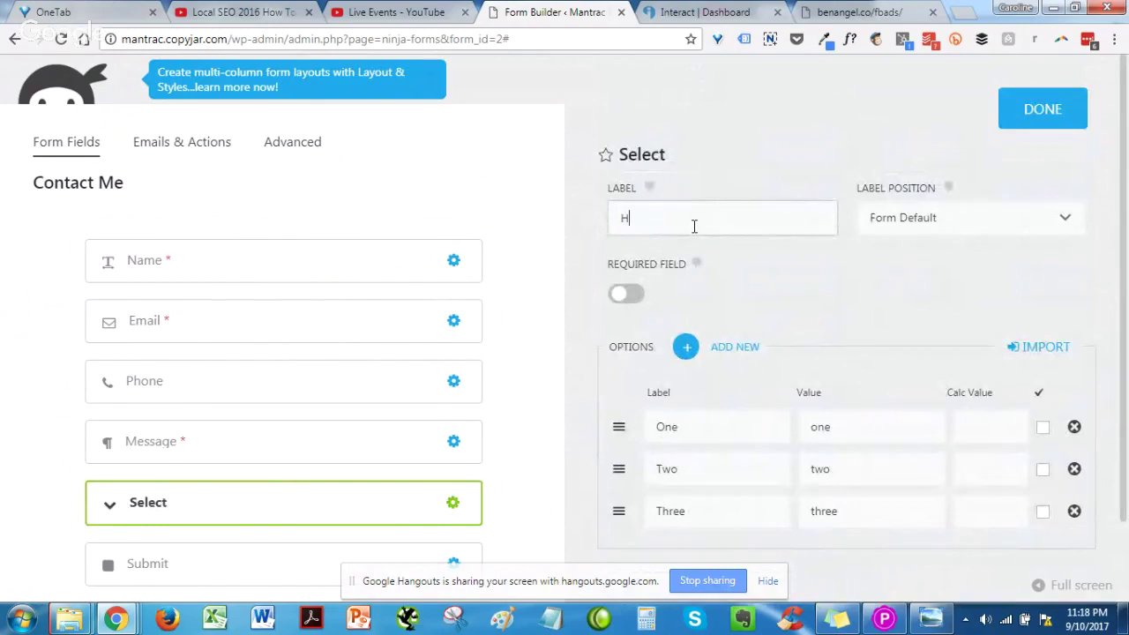
{"action": "type", "text": "ow did you find us?"}
{"action": "left_click", "coordinate": [637, 300]}
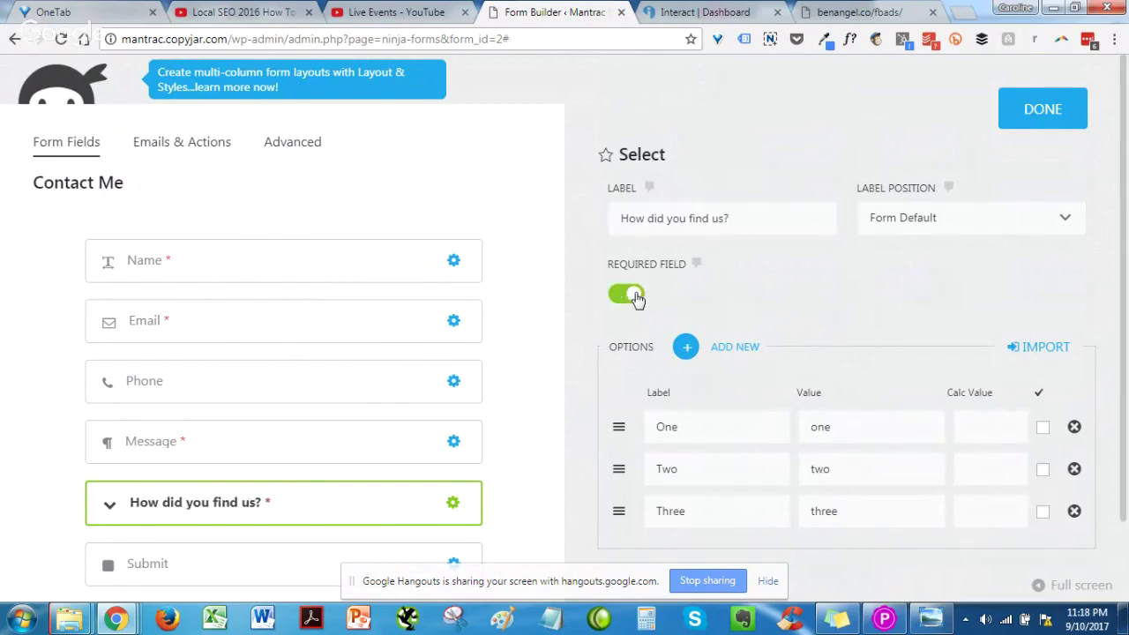
Step: Change the dropdown's first option to the label "Search" with the value "search"
{"action": "scroll", "coordinate": [1126, 212], "scroll_direction": "down", "scroll_amount": 1}
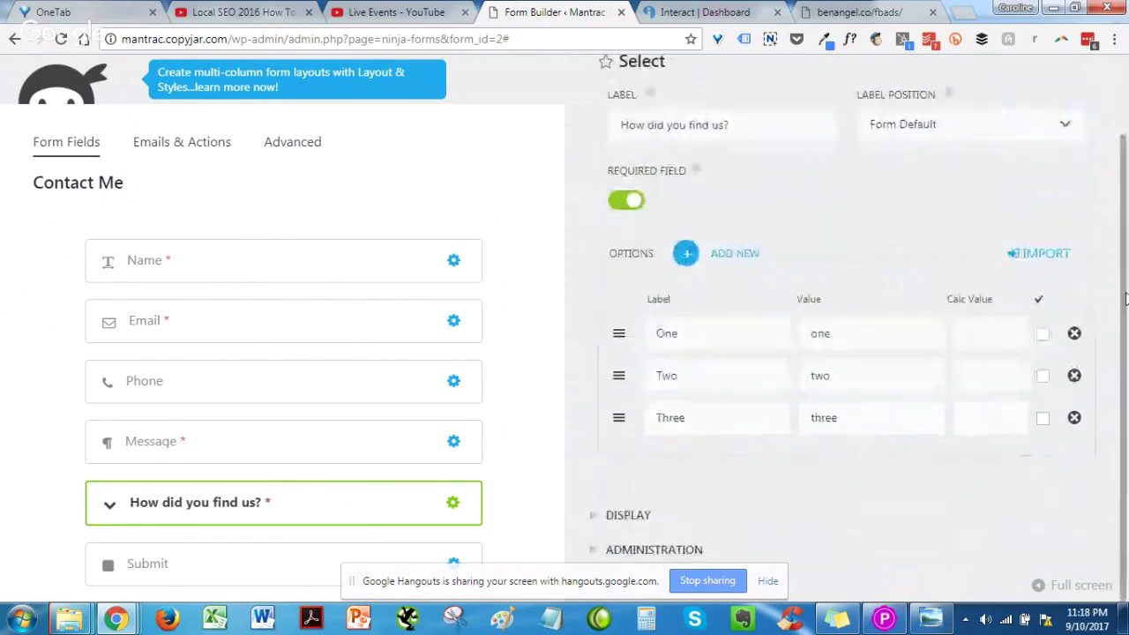
{"action": "double_click", "coordinate": [694, 328]}
{"action": "type", "text": "S"}
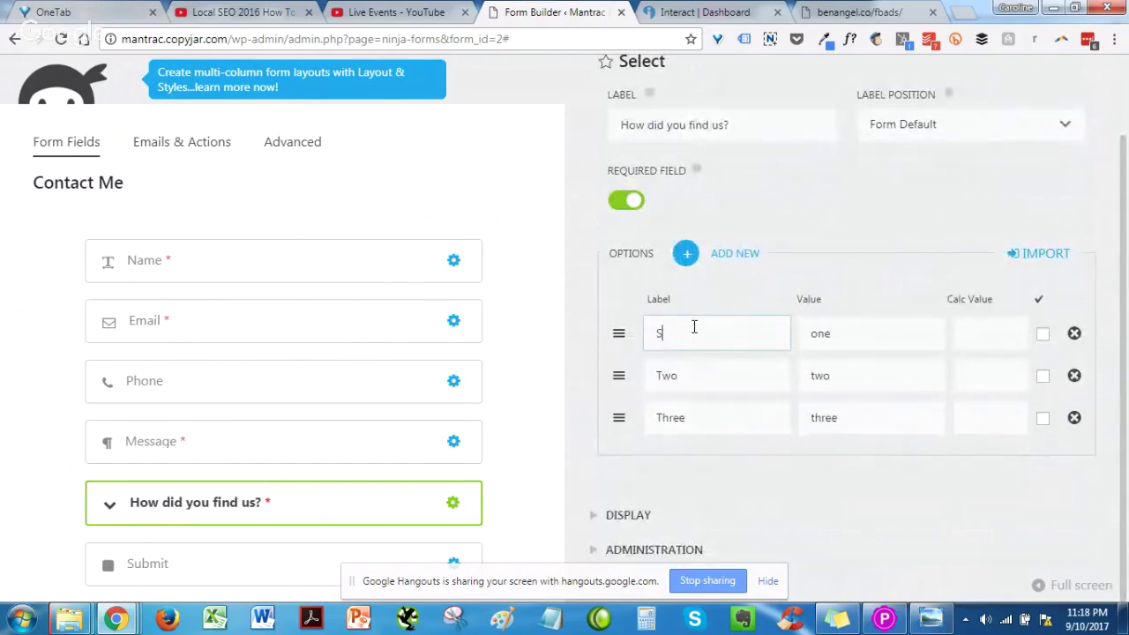
{"action": "key", "text": "BackSpace"}
{"action": "key", "text": "BackSpace"}
{"action": "key", "text": "BackSpace"}
{"action": "type", "text": "ear"}
{"action": "double_click", "coordinate": [839, 336]}
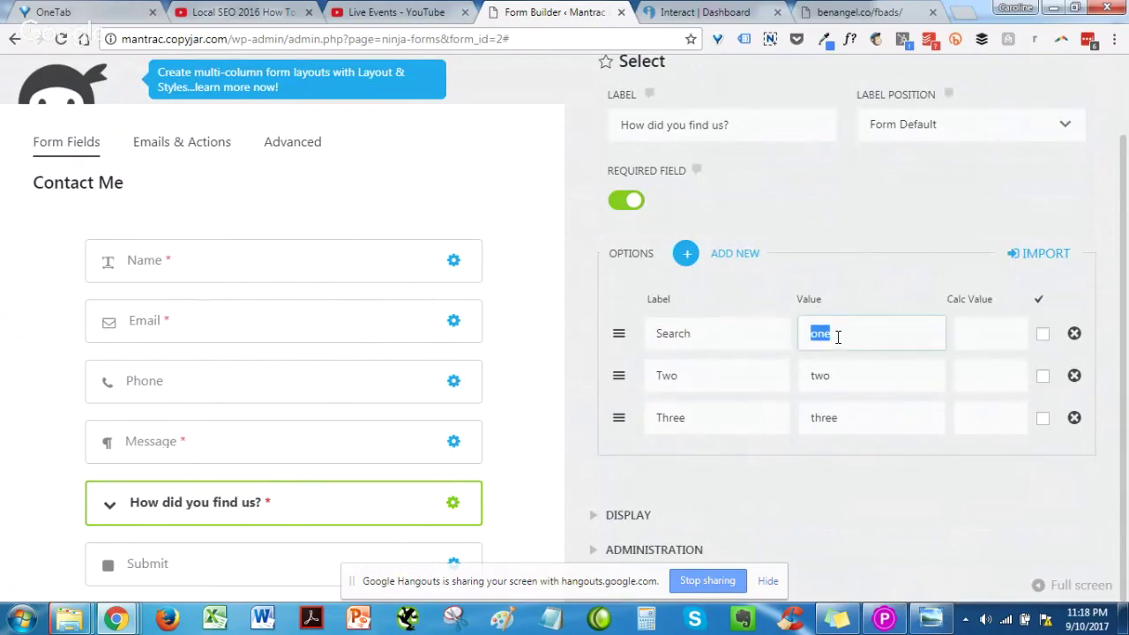
{"action": "type", "text": "search"}
{"action": "key", "text": "Tab"}
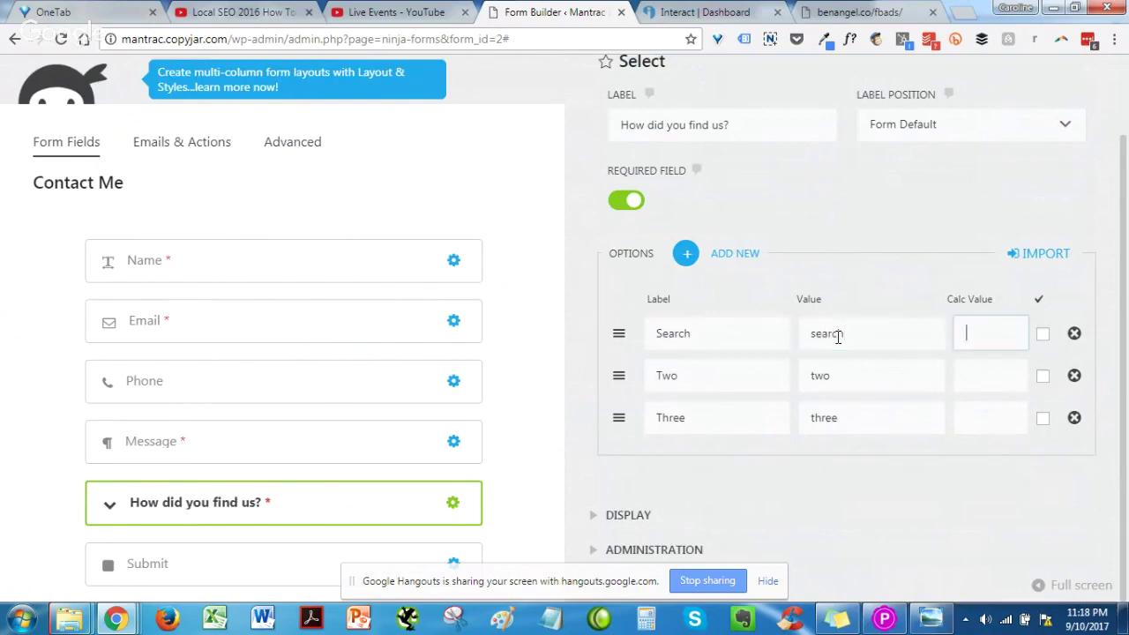
Step: Change the dropdown's second option to the label "Social Media" with the value "social media"
{"action": "left_click", "coordinate": [741, 369]}
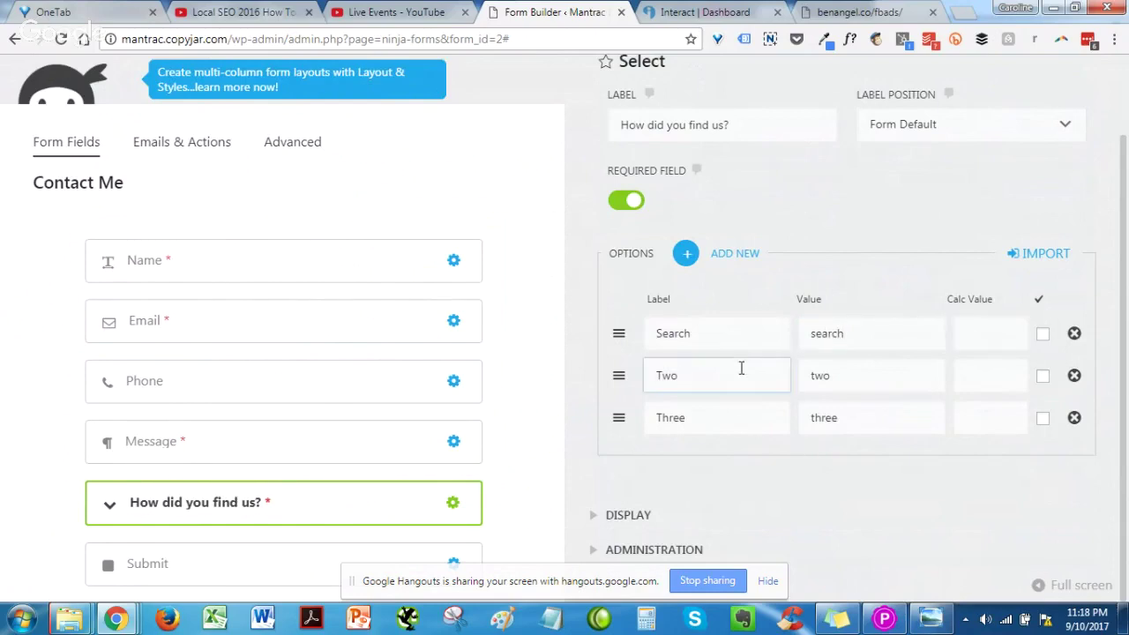
{"action": "key", "text": "BackSpace"}
{"action": "key", "text": "BackSpace"}
{"action": "type", "text": "Social Media"}
{"action": "double_click", "coordinate": [837, 378]}
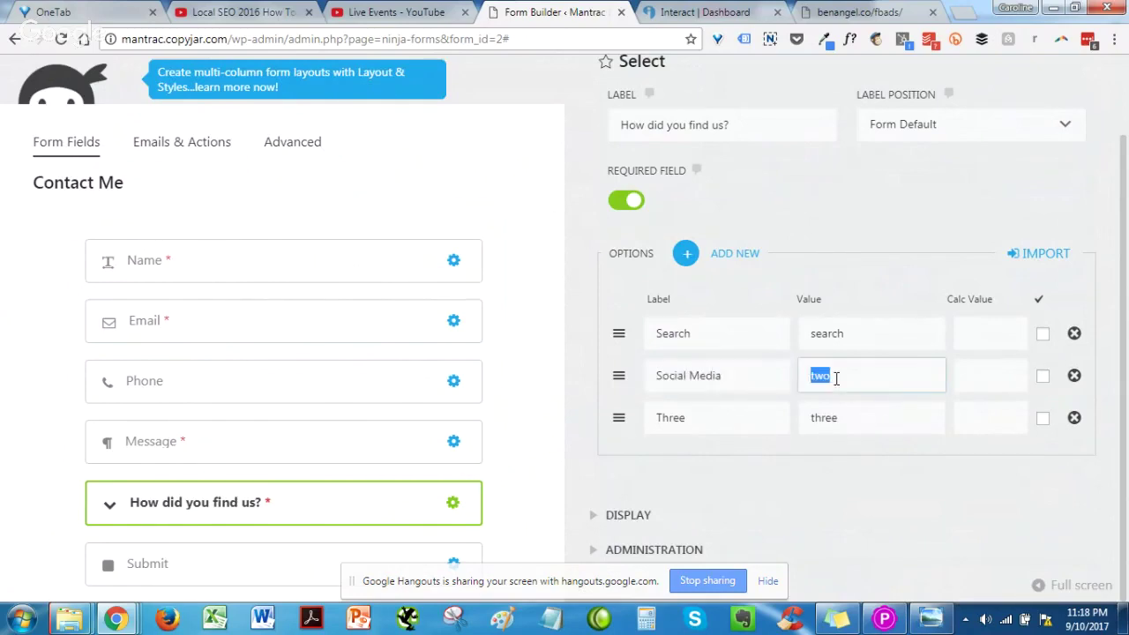
{"action": "type", "text": "social media"}
{"action": "key", "text": "Tab"}
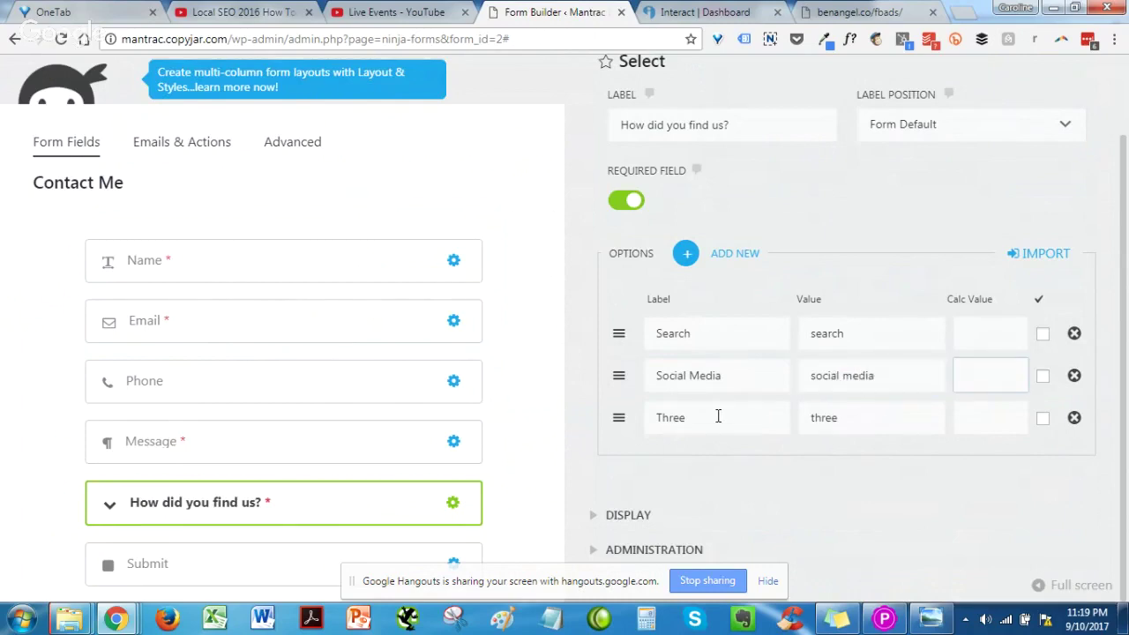
Step: Change the dropdown's third option to the label "Email" with the value "email"
{"action": "left_click", "coordinate": [718, 416]}
{"action": "key", "text": "BackSpace"}
{"action": "key", "text": "BackSpace"}
{"action": "key", "text": "BackSpace"}
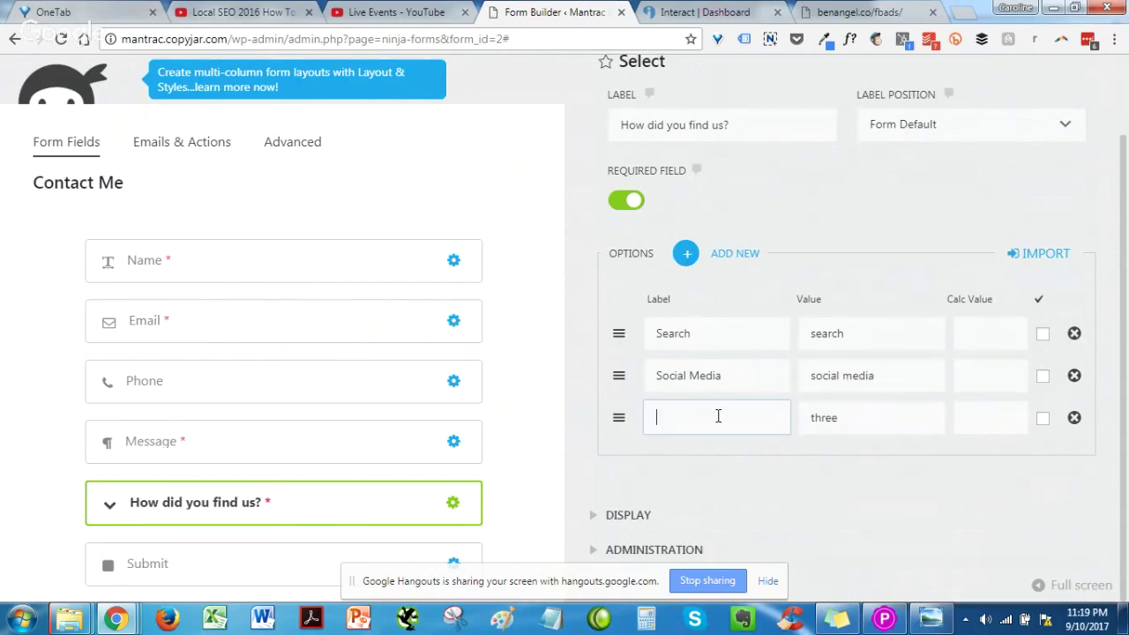
{"action": "type", "text": "Email"}
{"action": "key", "text": "Tab"}
{"action": "key", "text": "BackSpace"}
{"action": "type", "text": "email"}
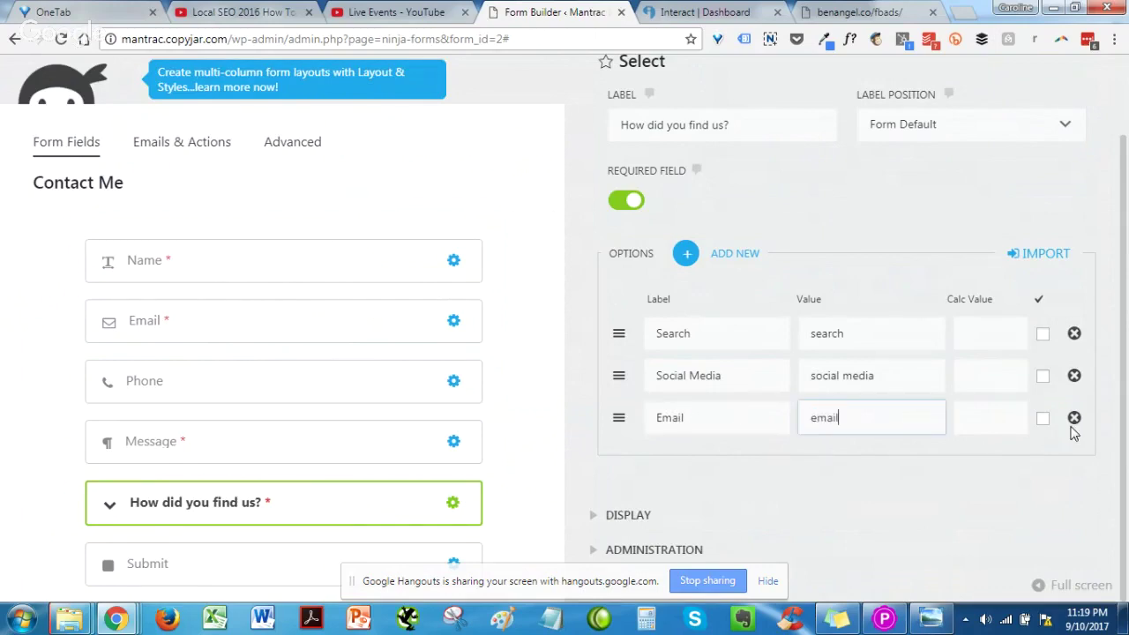
Step: Add a fourth dropdown option with the label "Offline" and the value "offline"
{"action": "left_click", "coordinate": [685, 253]}
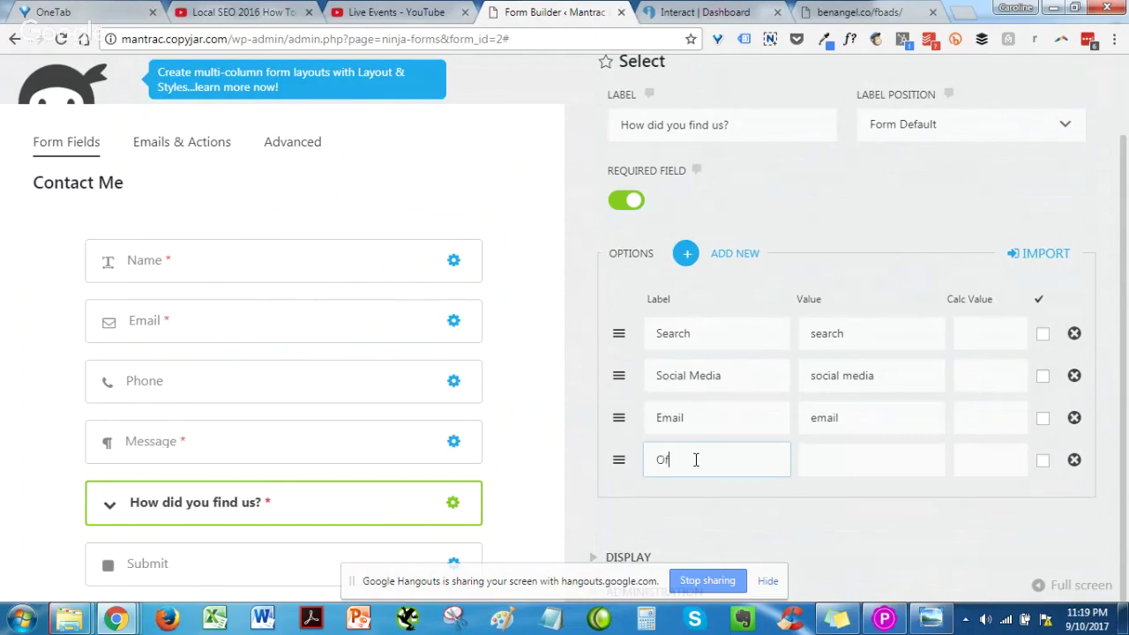
{"action": "type", "text": "Offline"}
{"action": "left_click", "coordinate": [862, 450]}
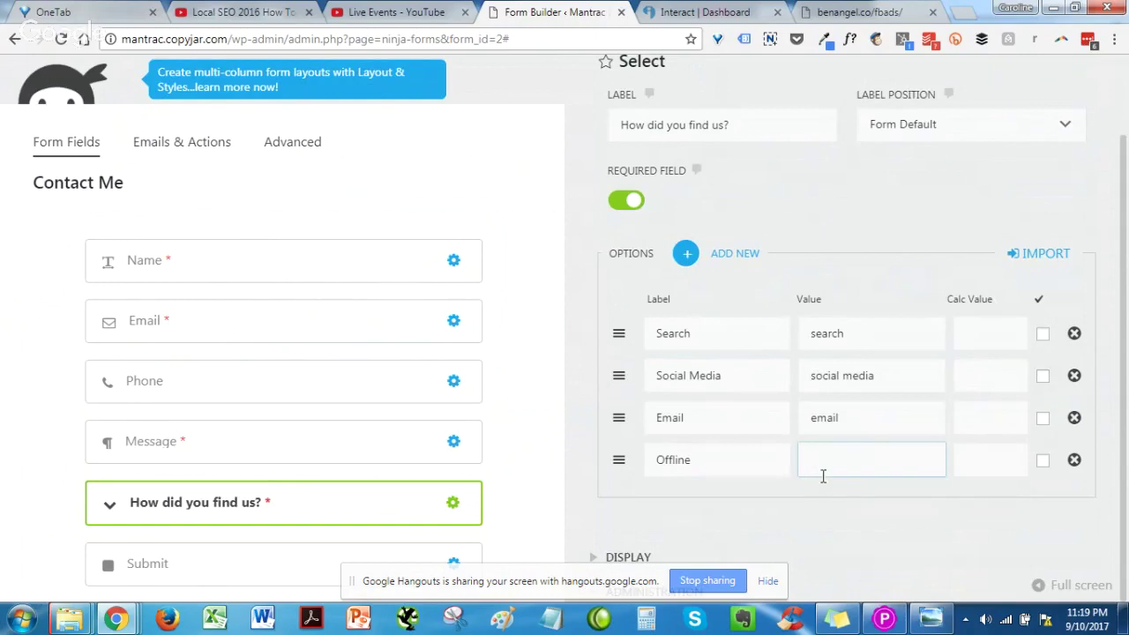
{"action": "type", "text": "offline"}
{"action": "key", "text": "Tab"}
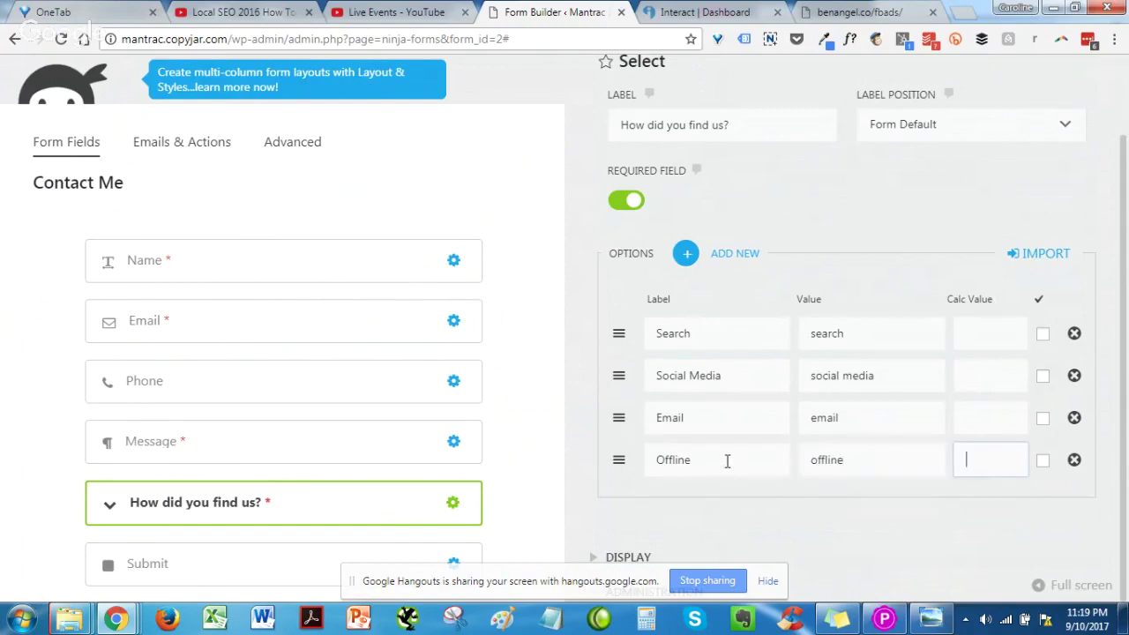
Step: Extend the fourth option's label to "Offline (TV, Radio, Bill Board)"
{"action": "left_click", "coordinate": [727, 459]}
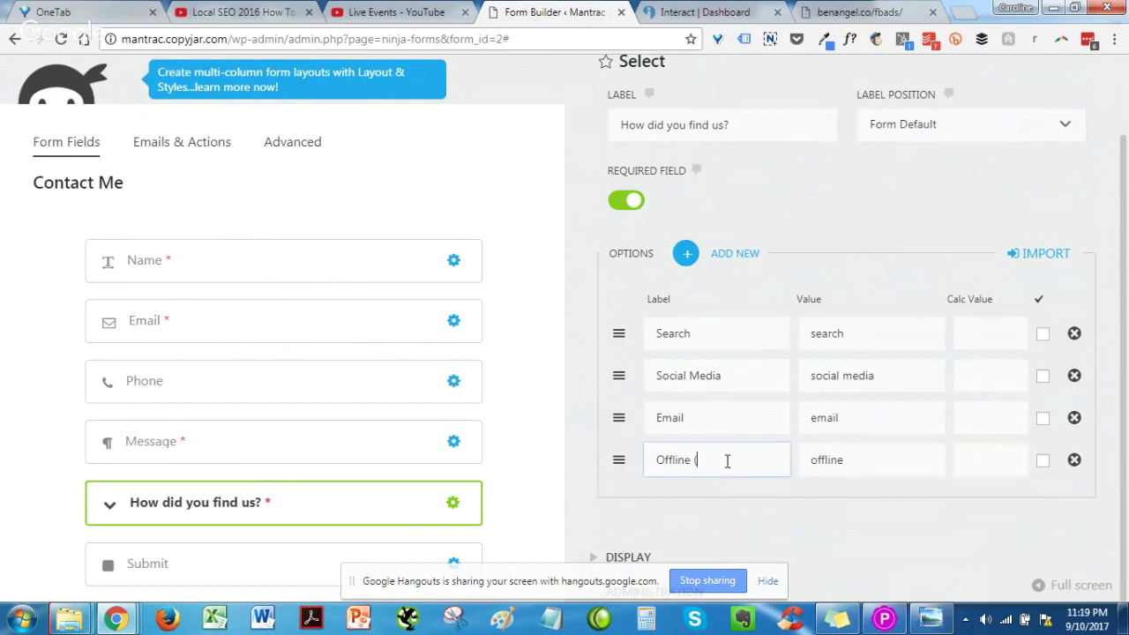
{"action": "type", "text": "(TV, Rad"}
{"action": "type", "text": "iom"}
{"action": "type", "text": "oard)"}
{"action": "left_click", "coordinate": [746, 499]}
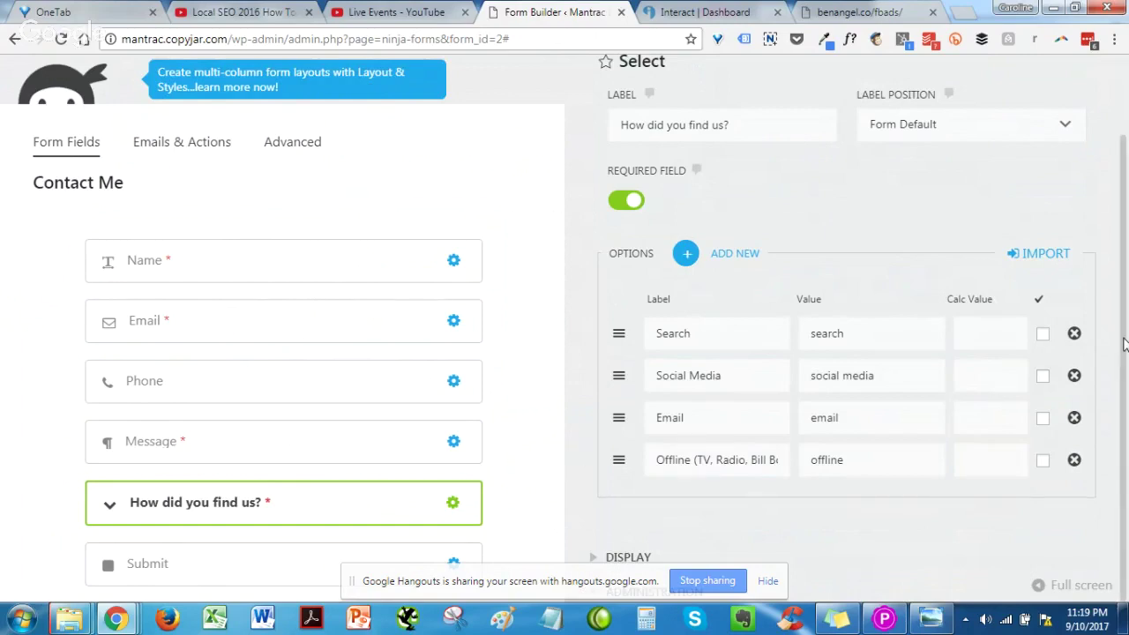
Step: Relabel the form's Submit button as "SEND MESSAGE" and finish editing the fields
{"action": "scroll", "coordinate": [1118, 415], "scroll_direction": "down", "scroll_amount": 1}
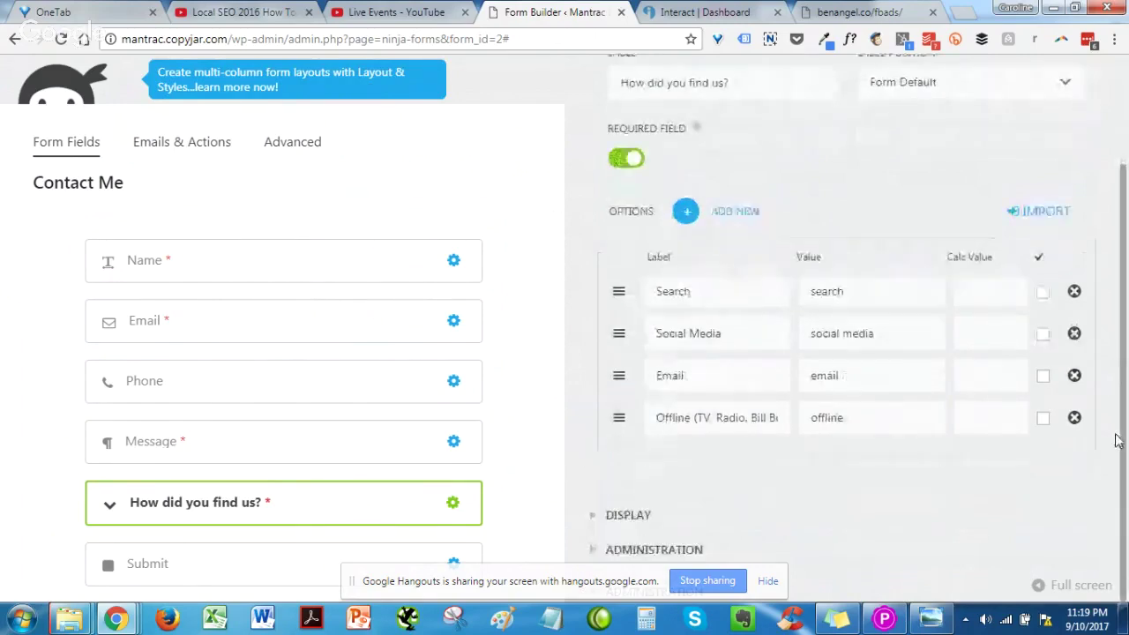
{"action": "left_click", "coordinate": [242, 559]}
{"action": "left_click", "coordinate": [699, 218]}
{"action": "key", "text": "ctrl+a"}
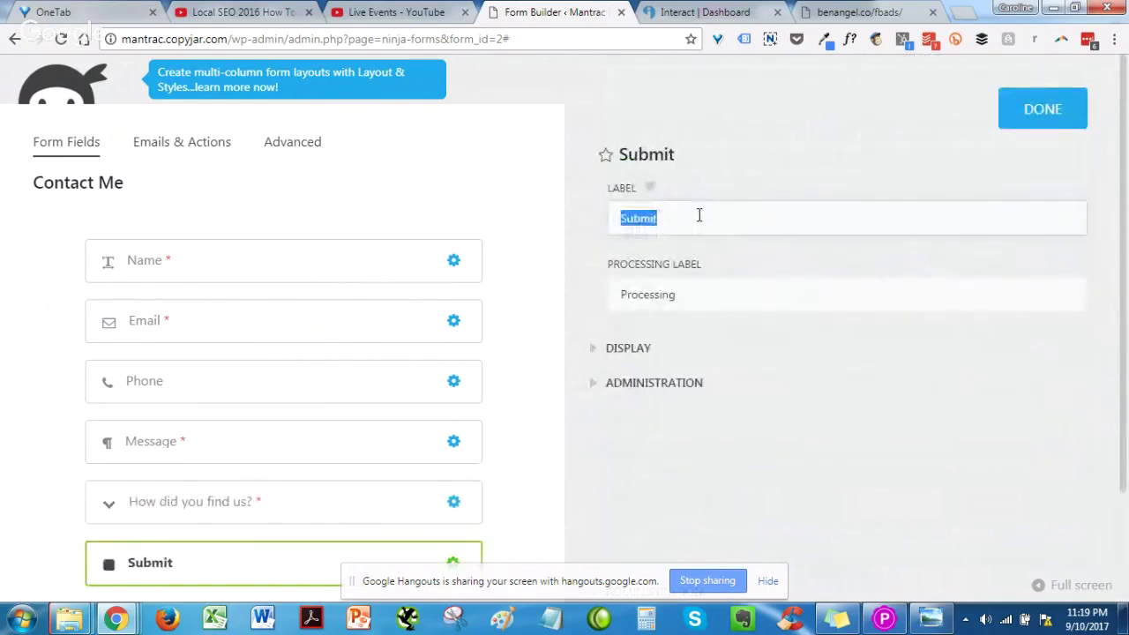
{"action": "type", "text": "SEND MESSAGE"}
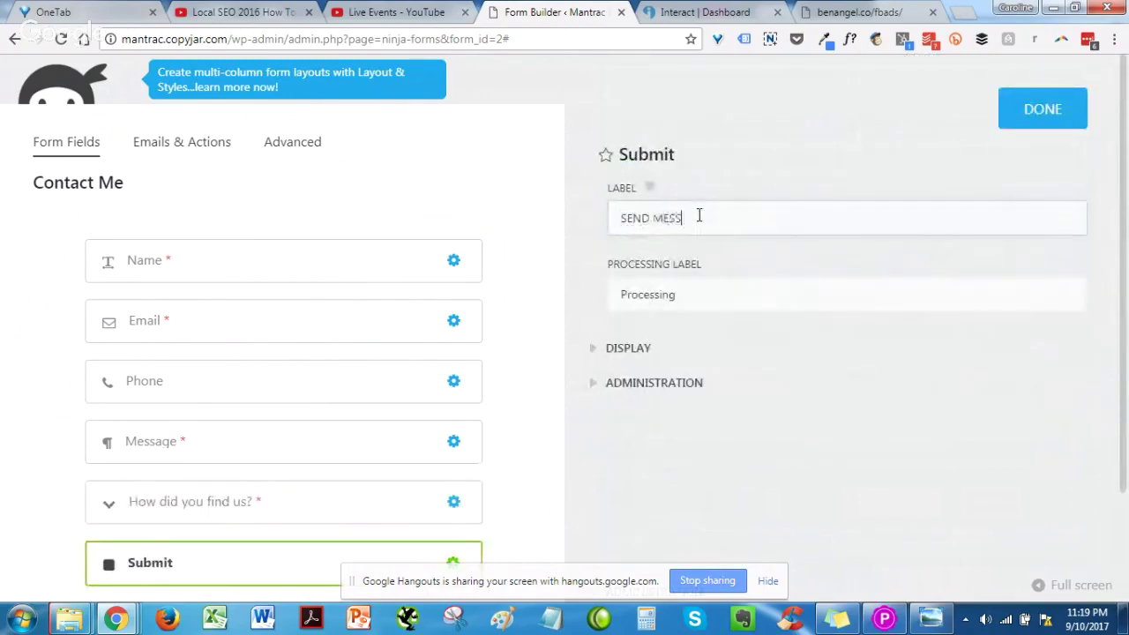
{"action": "left_click", "coordinate": [1038, 109]}
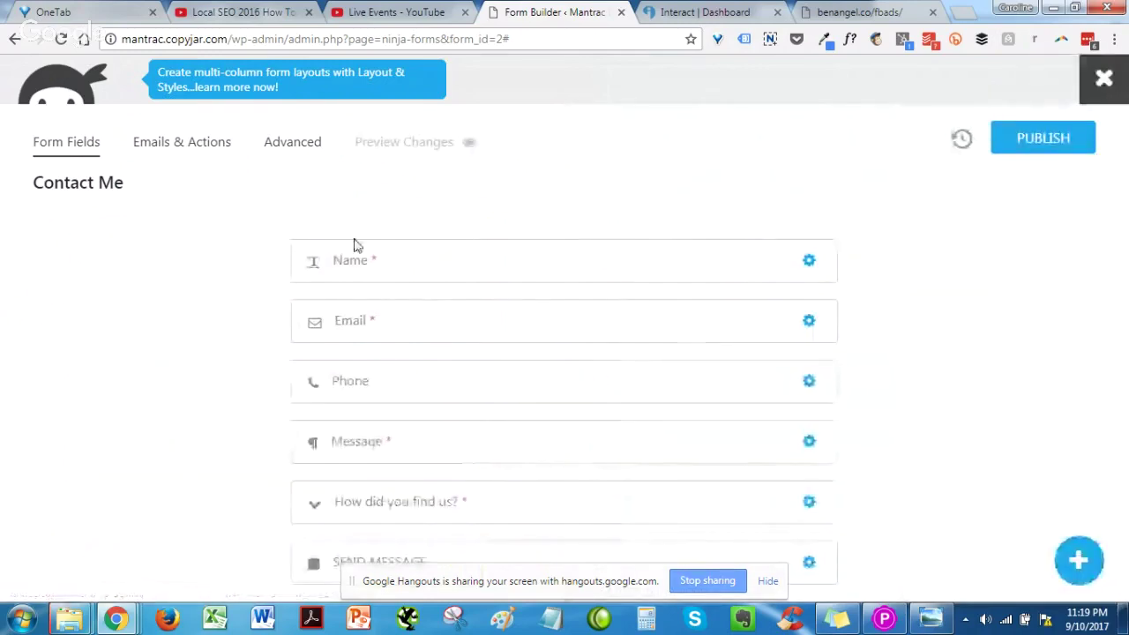
Step: Review the settings of the form's Success Message and Email Confirmation actions
{"action": "left_click", "coordinate": [176, 147]}
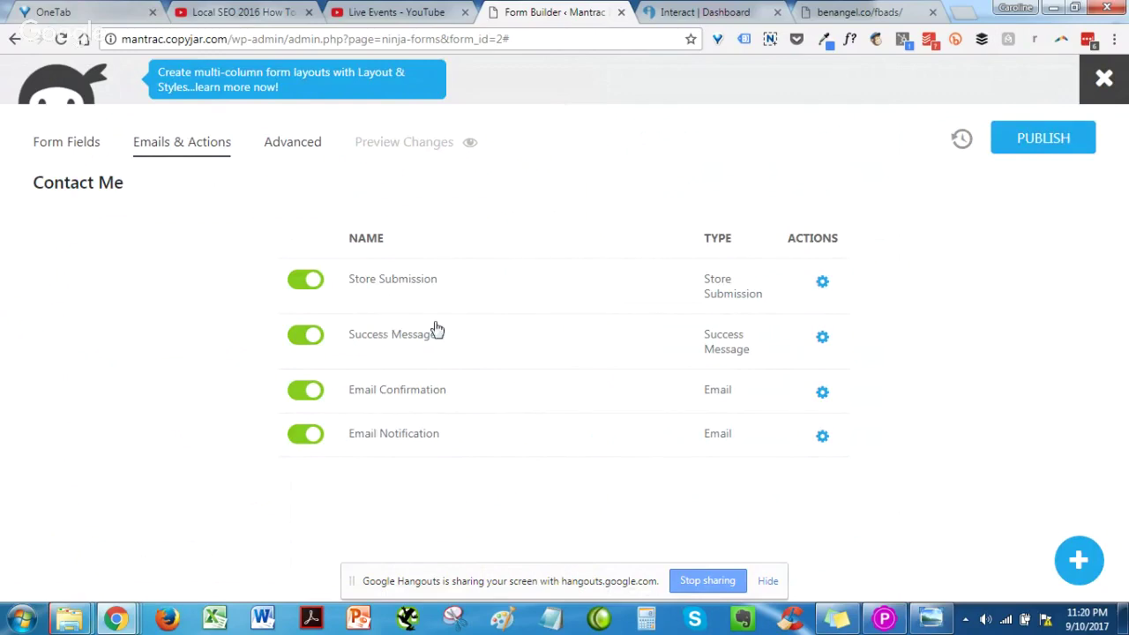
{"action": "left_click", "coordinate": [383, 344]}
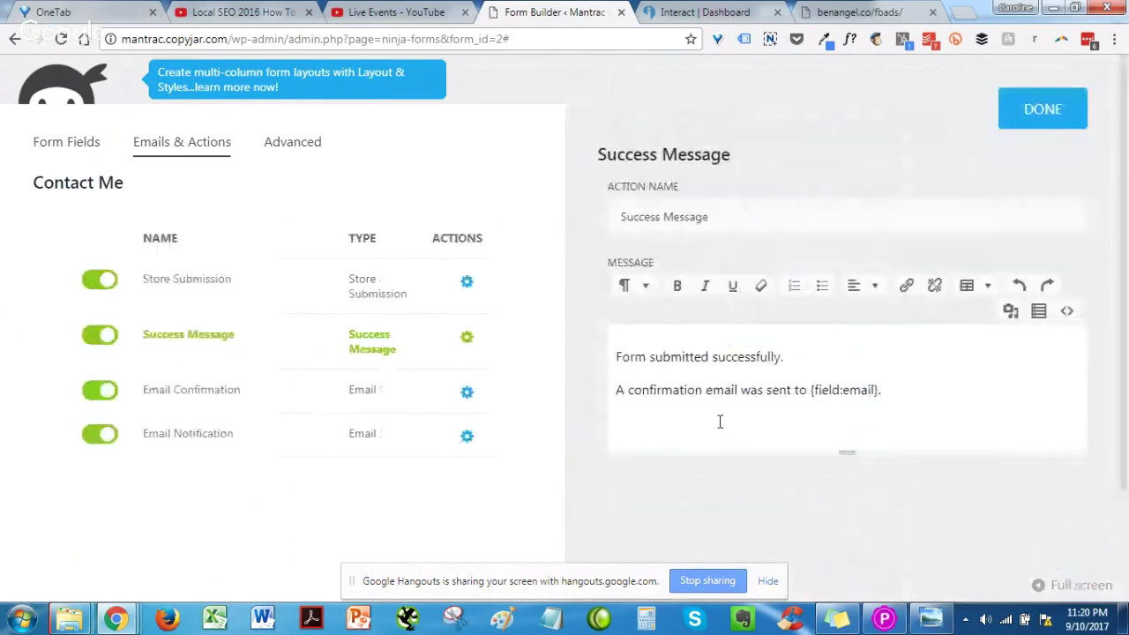
{"action": "left_click", "coordinate": [190, 403]}
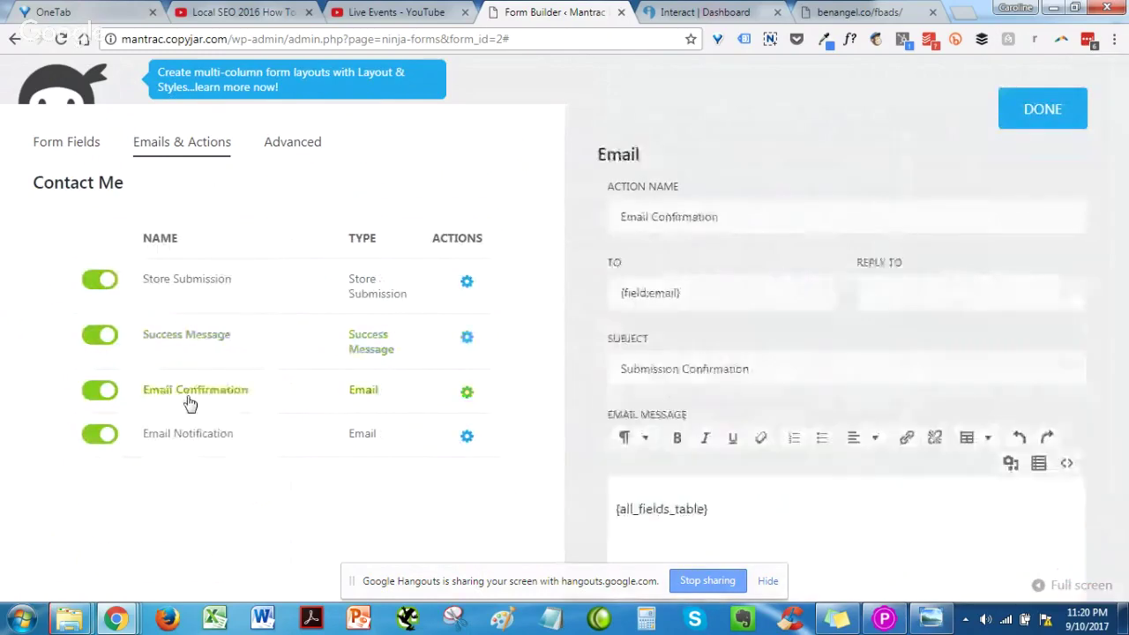
Step: Replace the subject of the Email Notification action with "Re: Enquiry Form"
{"action": "left_click", "coordinate": [303, 445]}
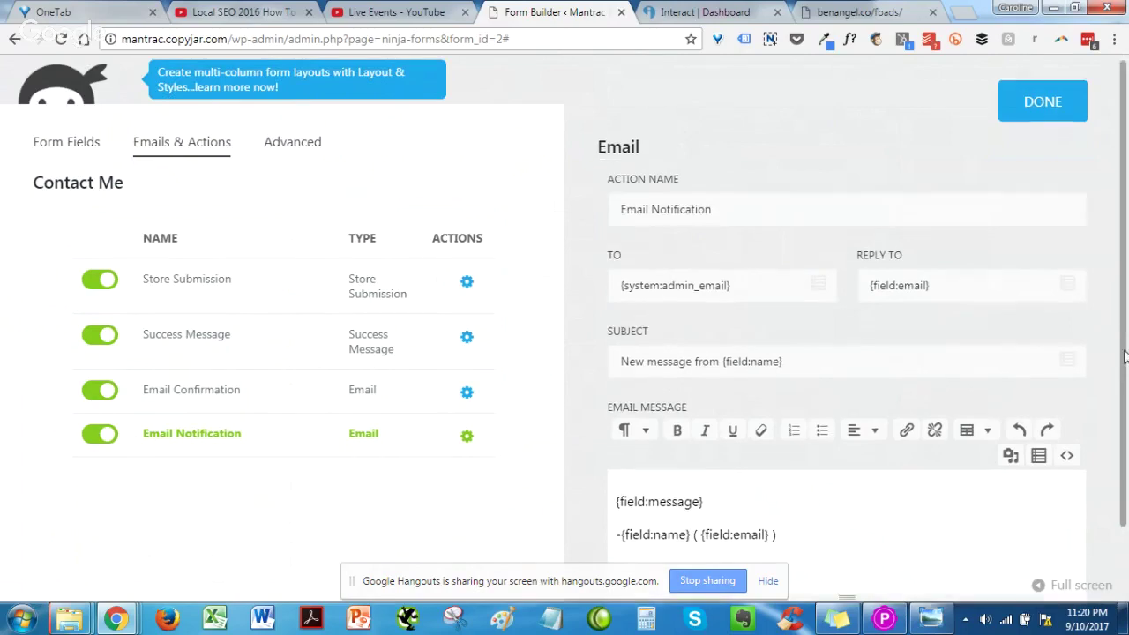
{"action": "left_click_drag", "start_coordinate": [1126, 334], "coordinate": [1124, 441]}
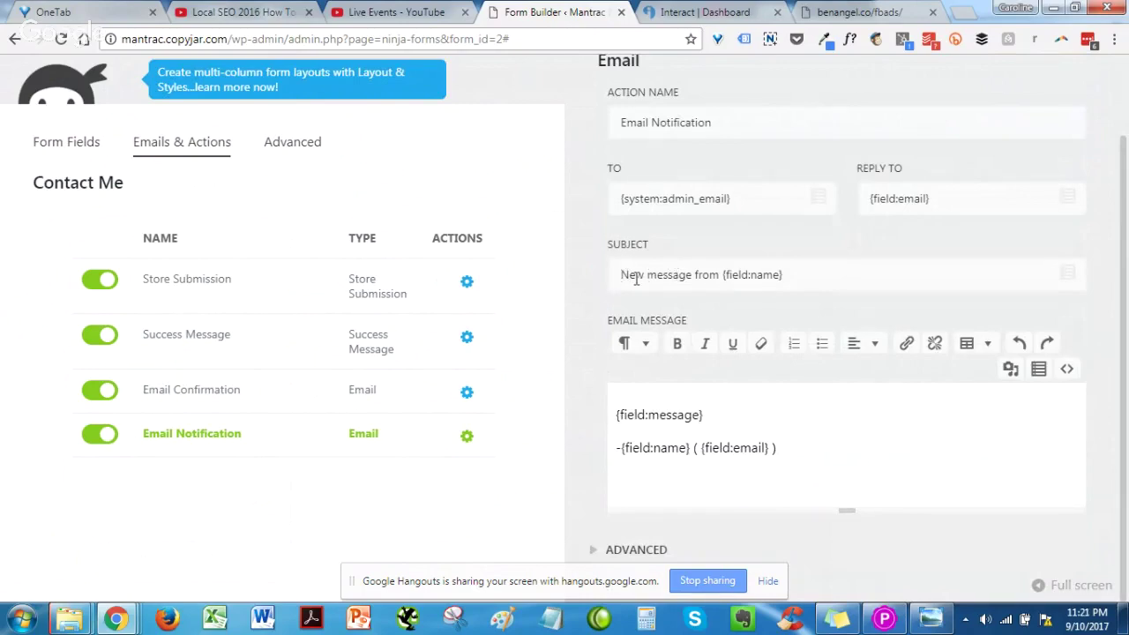
{"action": "triple_click", "coordinate": [722, 271]}
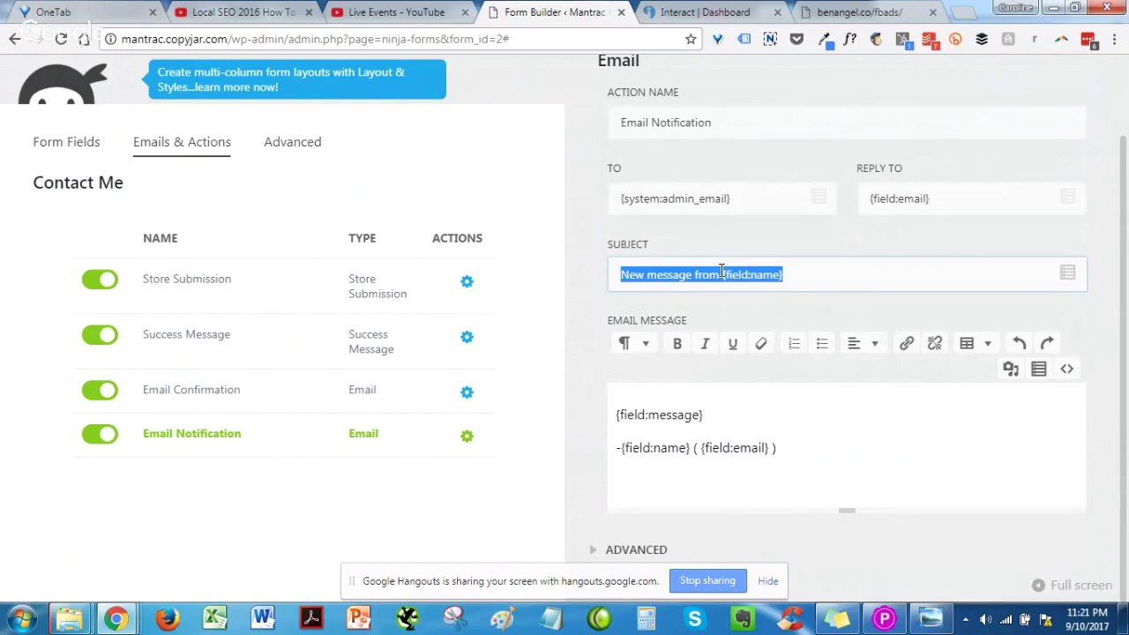
{"action": "type", "text": "R"}
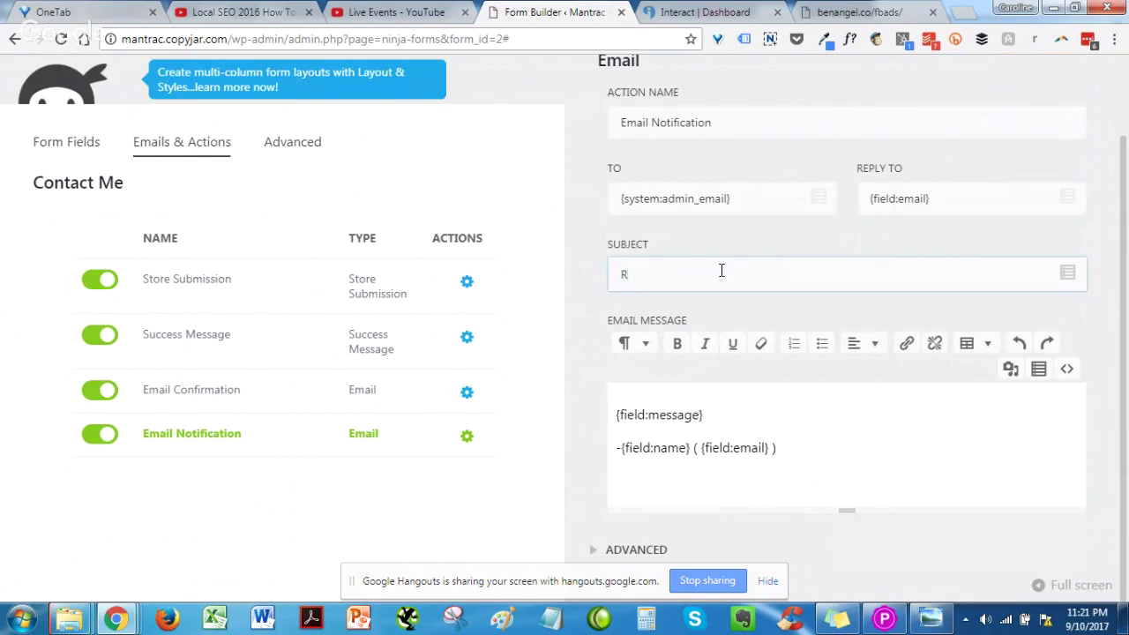
{"action": "type", "text": "e:"}
{"action": "type", "text": "Enquiry Form"}
{"action": "left_click", "coordinate": [1064, 276]}
{"action": "left_click", "coordinate": [1064, 276]}
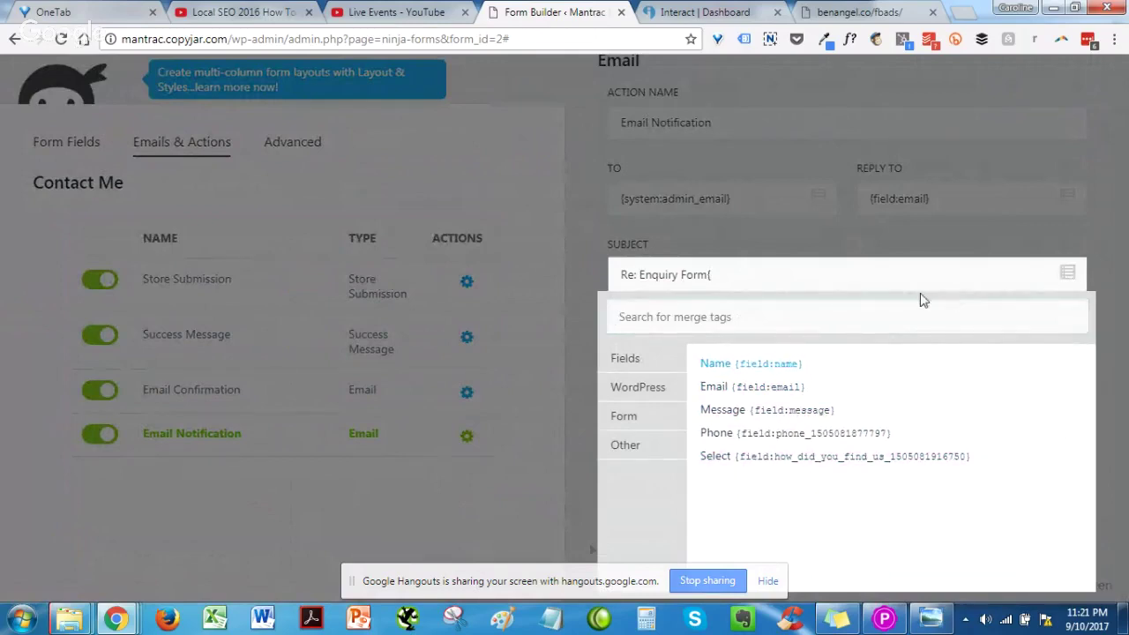
{"action": "left_click", "coordinate": [757, 316]}
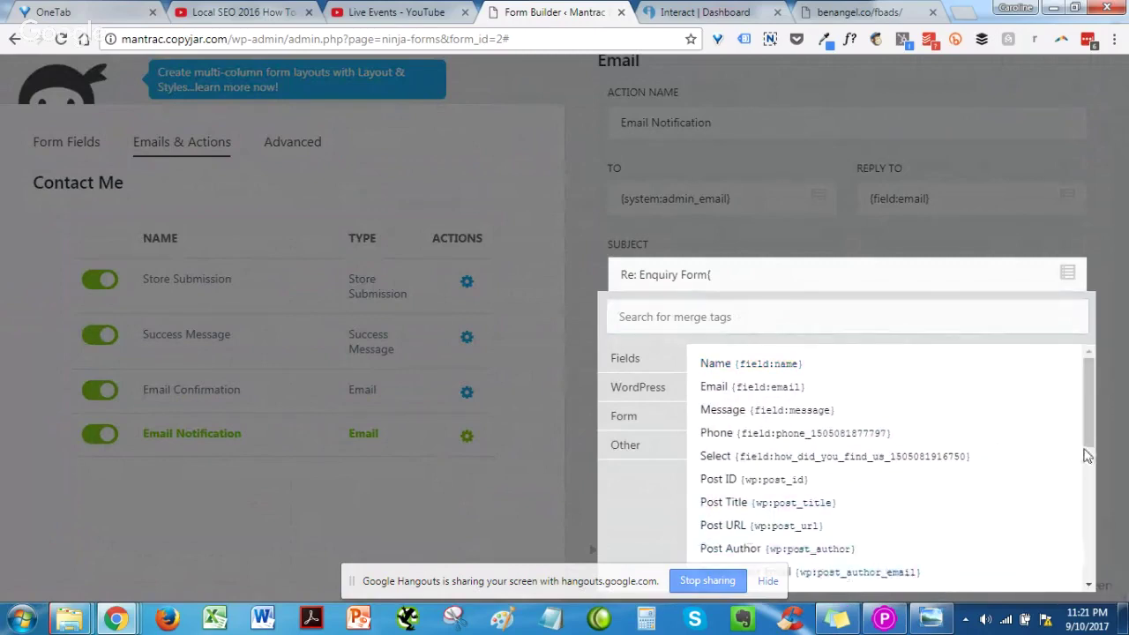
{"action": "left_click", "coordinate": [944, 265]}
{"action": "key", "text": "BackSpace"}
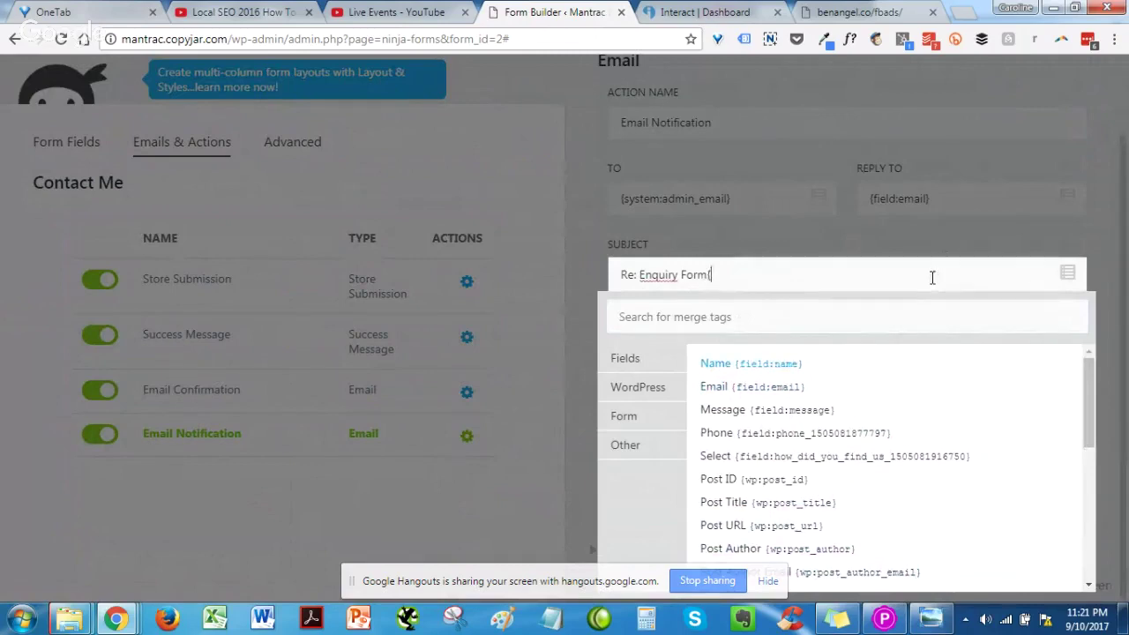
{"action": "key", "text": "Escape"}
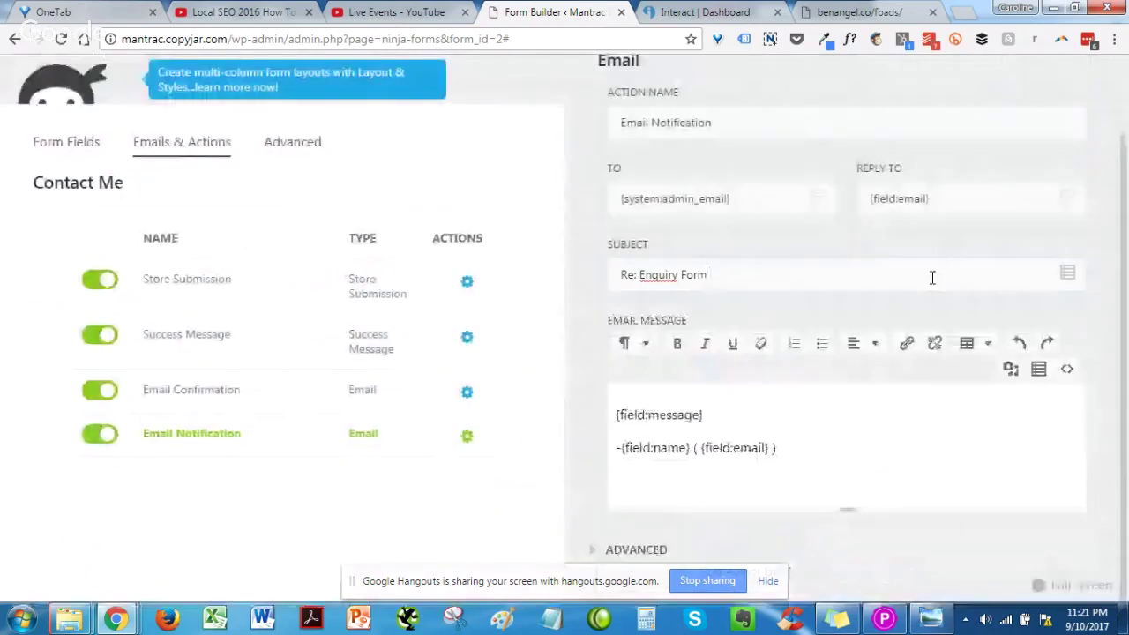
Step: Replace the Email Notification message with the merge tag {all_fields_table} and expand the action's advanced settings
{"action": "left_click", "coordinate": [941, 432]}
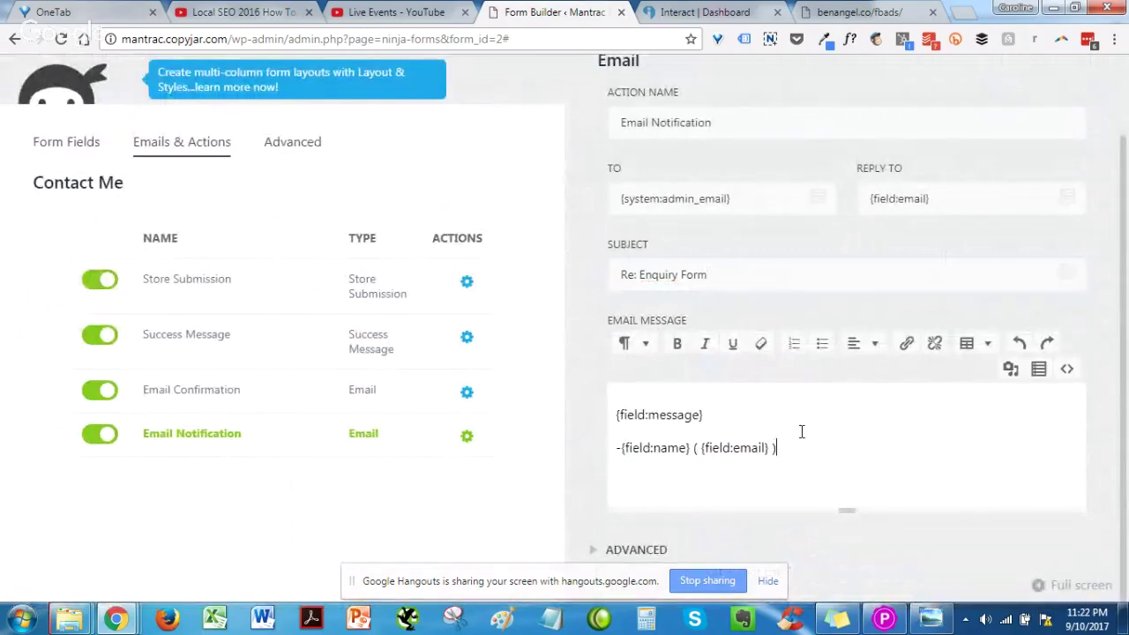
{"action": "key", "text": "ctrl+a"}
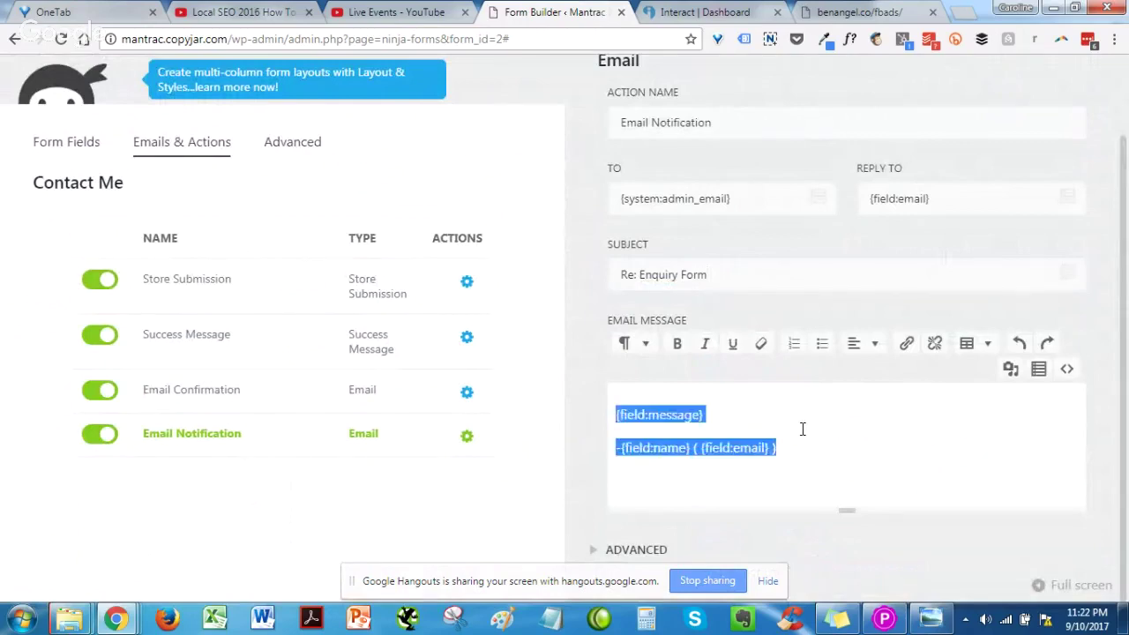
{"action": "key", "text": "BackSpace"}
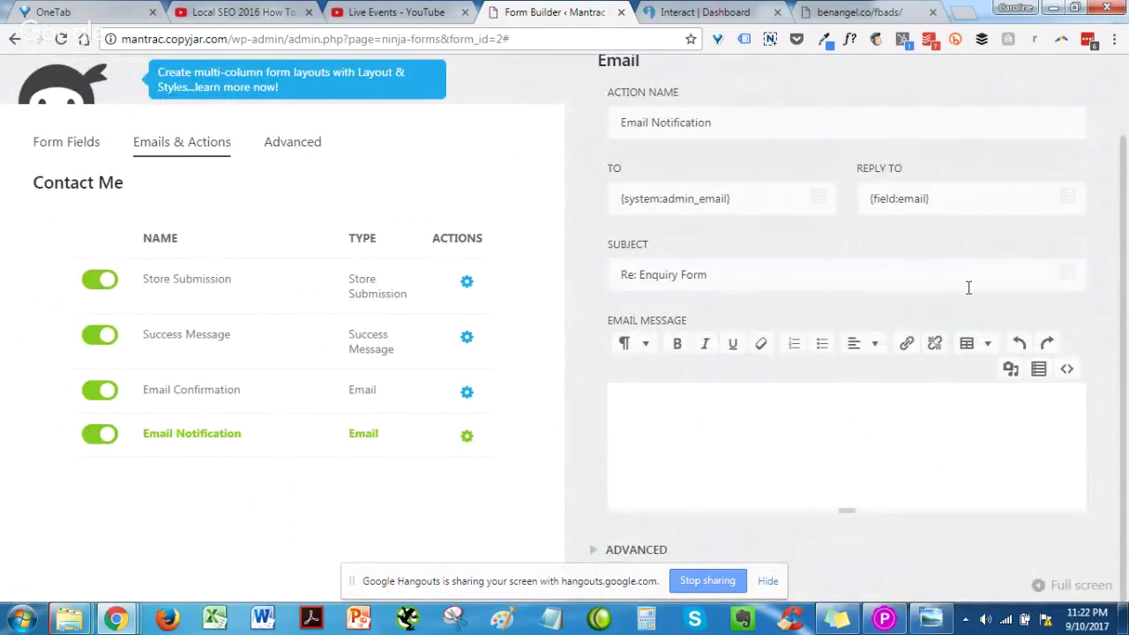
{"action": "left_click", "coordinate": [1040, 375]}
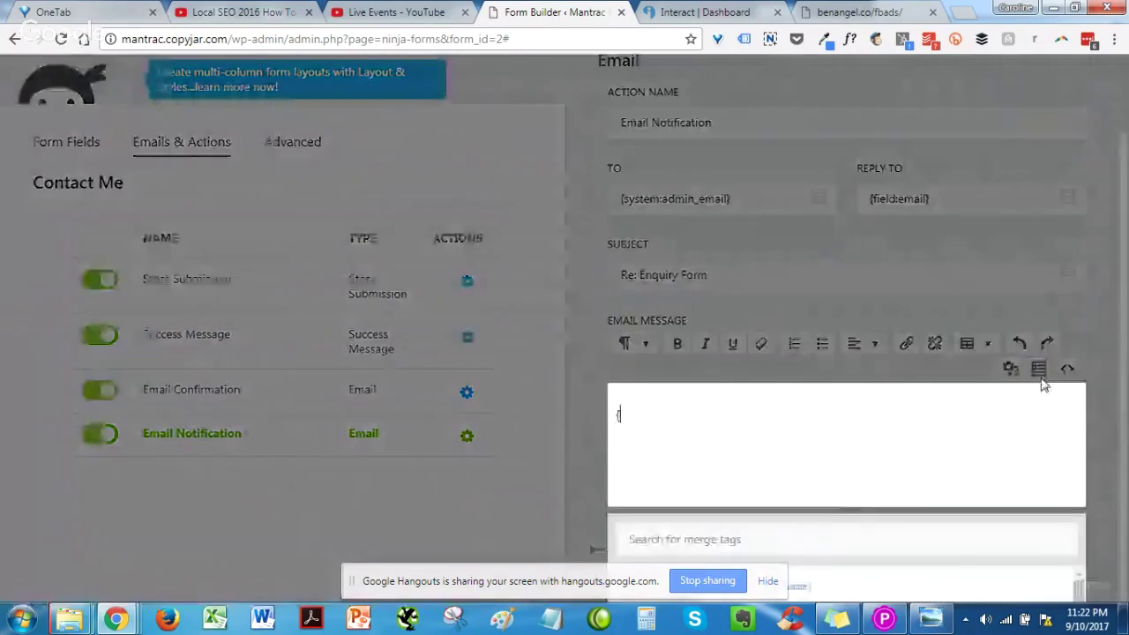
{"action": "left_click", "coordinate": [797, 537]}
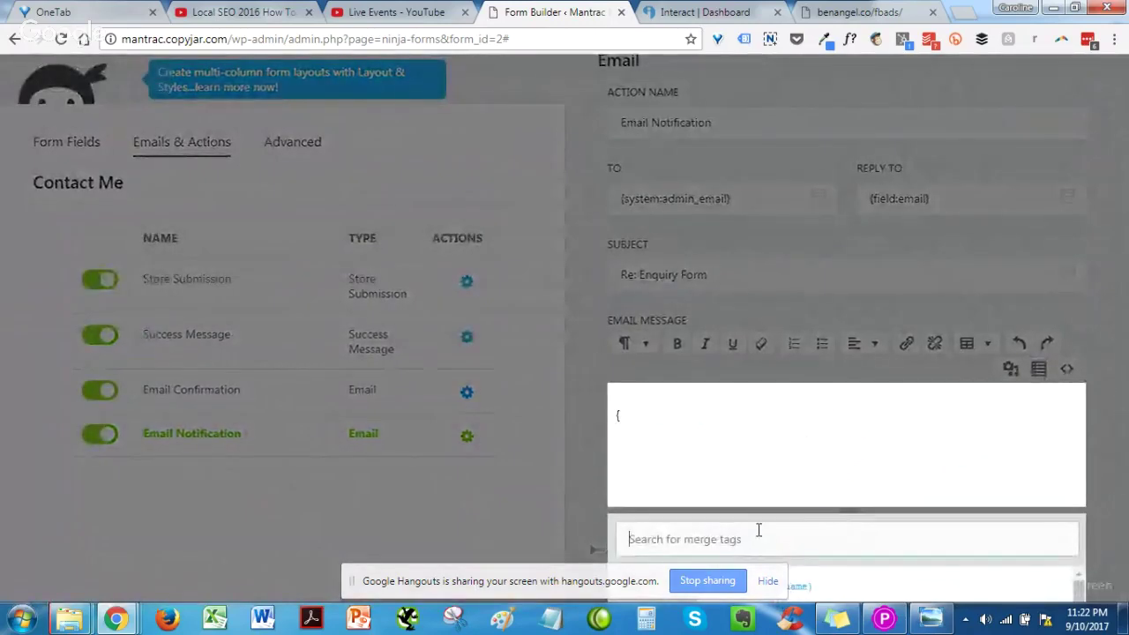
{"action": "type", "text": "all"}
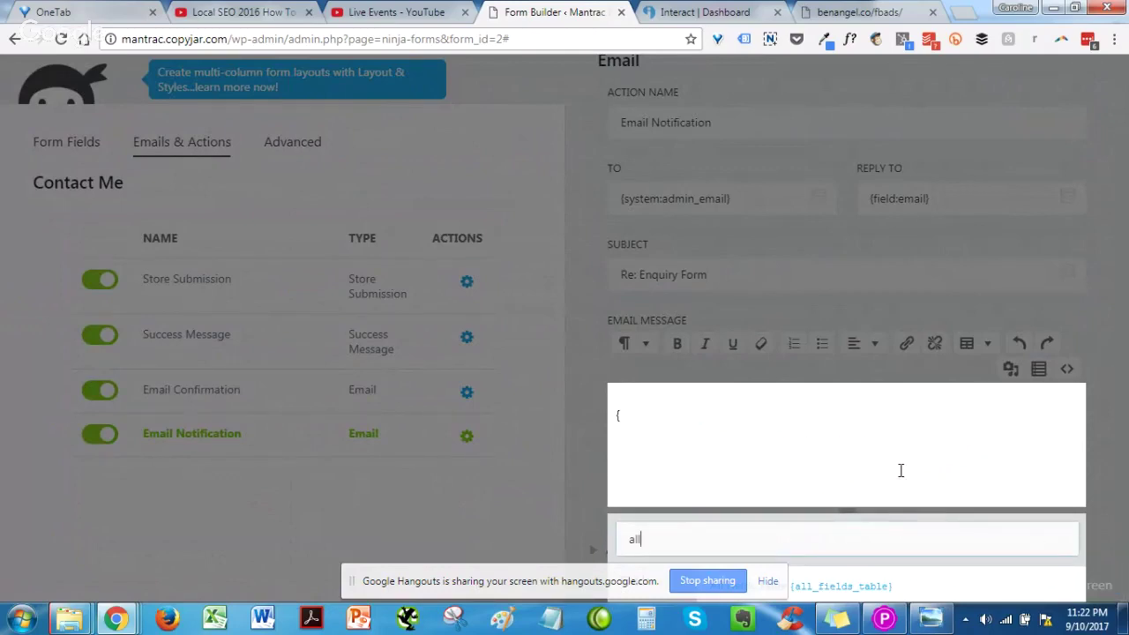
{"action": "left_click", "coordinate": [845, 587]}
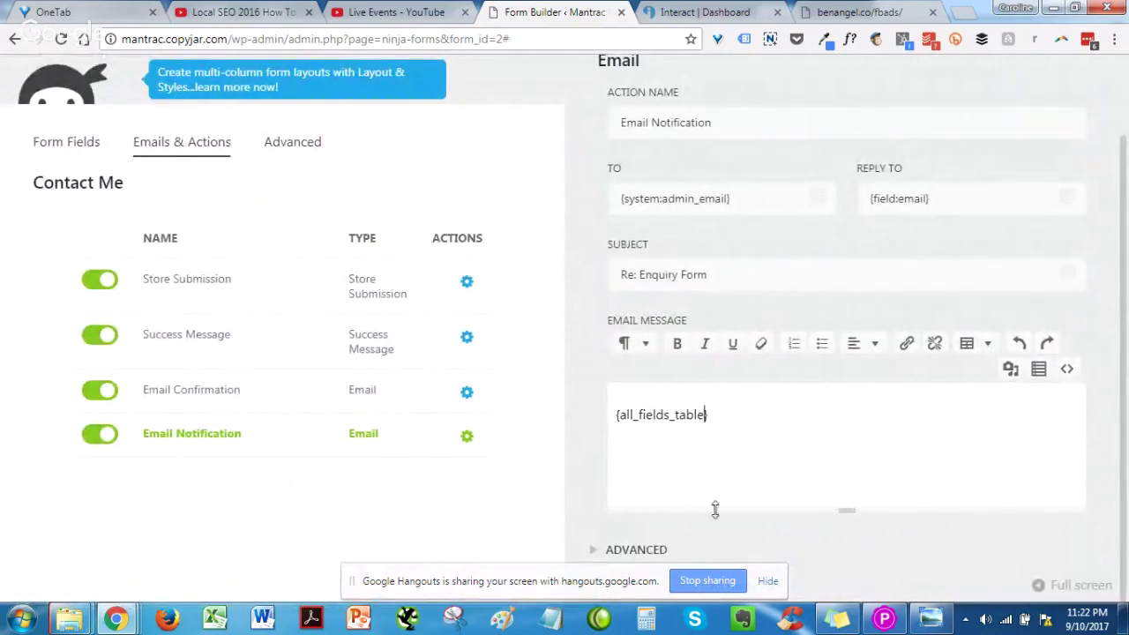
{"action": "left_click", "coordinate": [833, 551]}
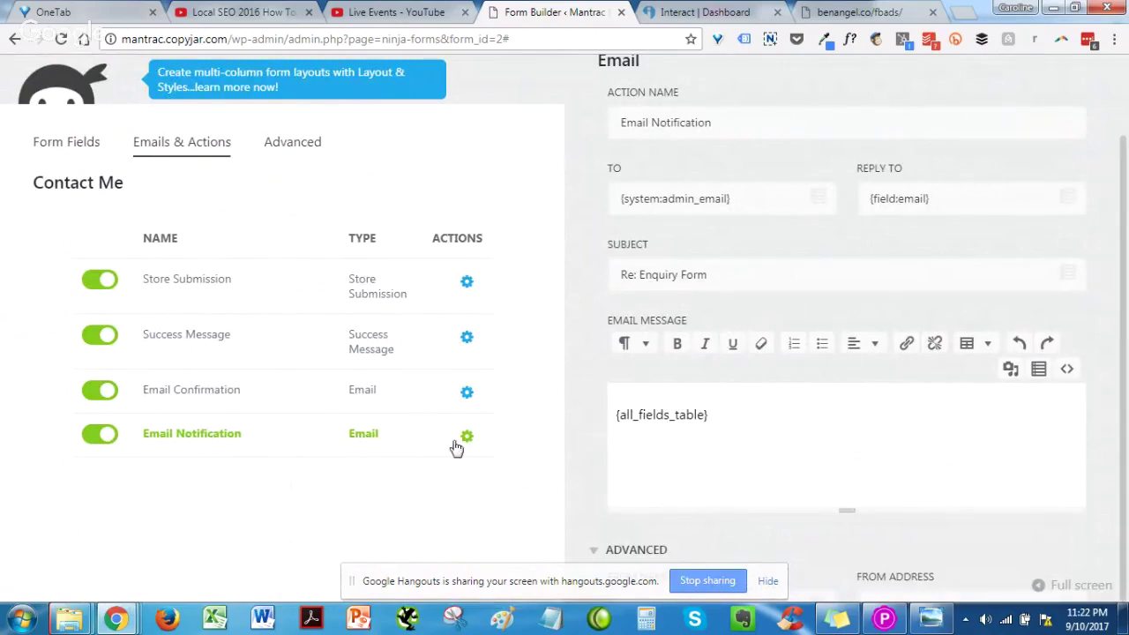
Step: Replace the subject of the Email Confirmation action with "Re: Enquiry Form"
{"action": "left_click", "coordinate": [392, 399]}
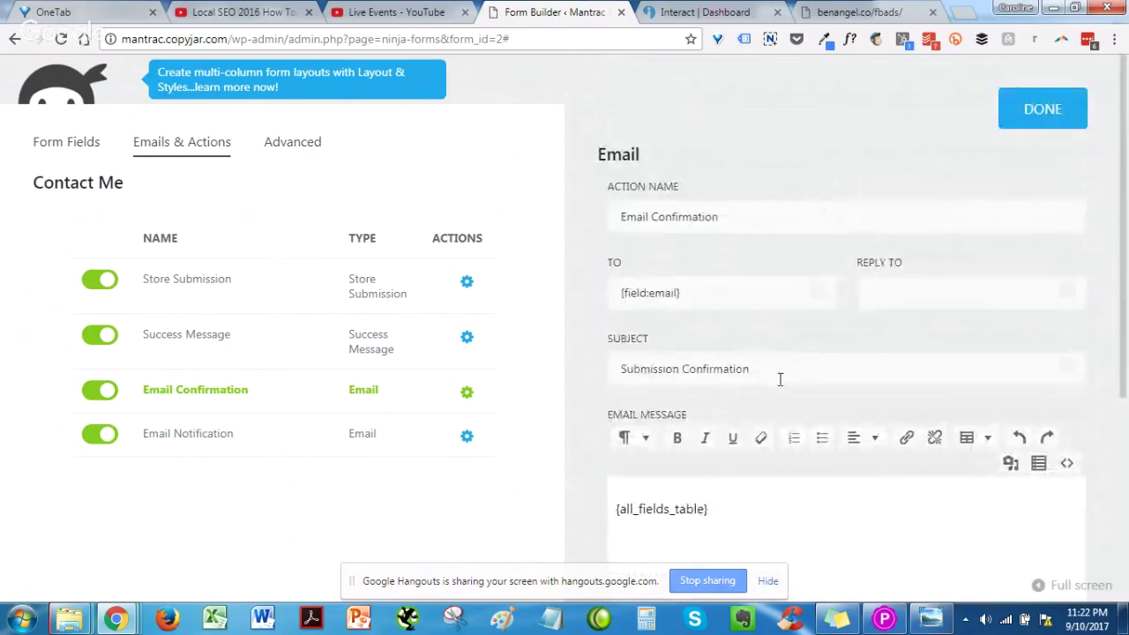
{"action": "left_click", "coordinate": [780, 380]}
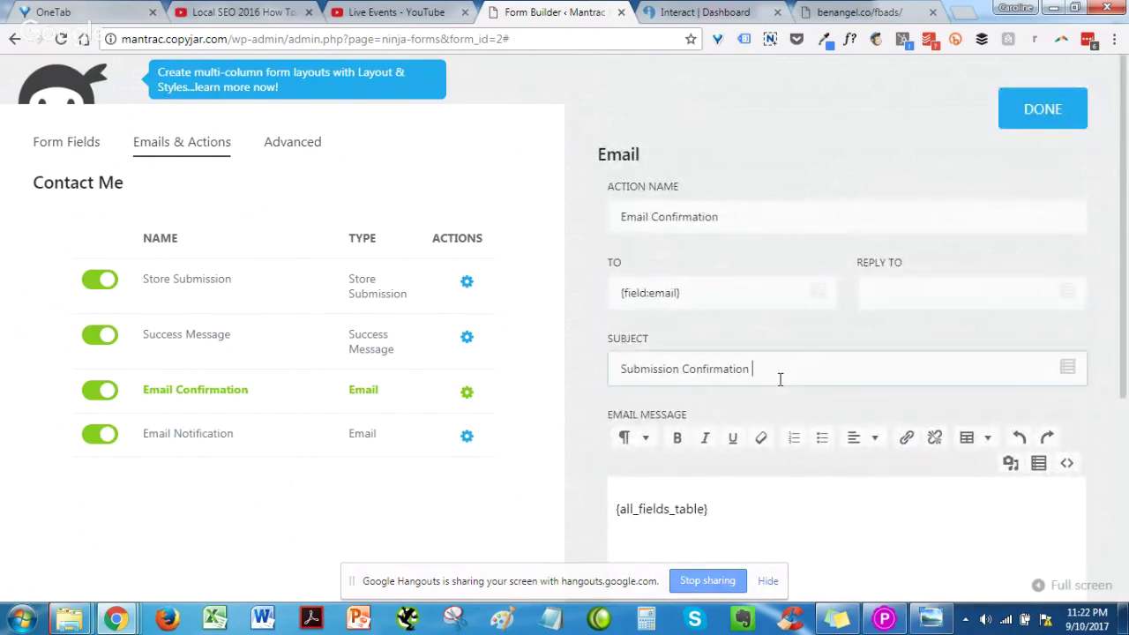
{"action": "triple_click", "coordinate": [780, 379]}
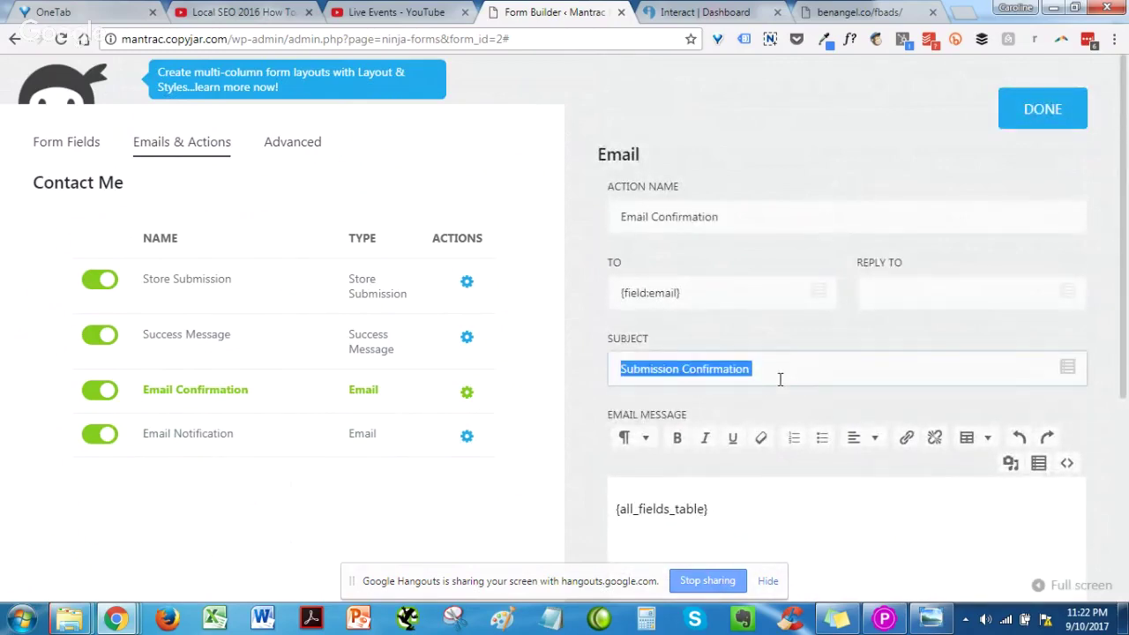
{"action": "type", "text": "Re: "}
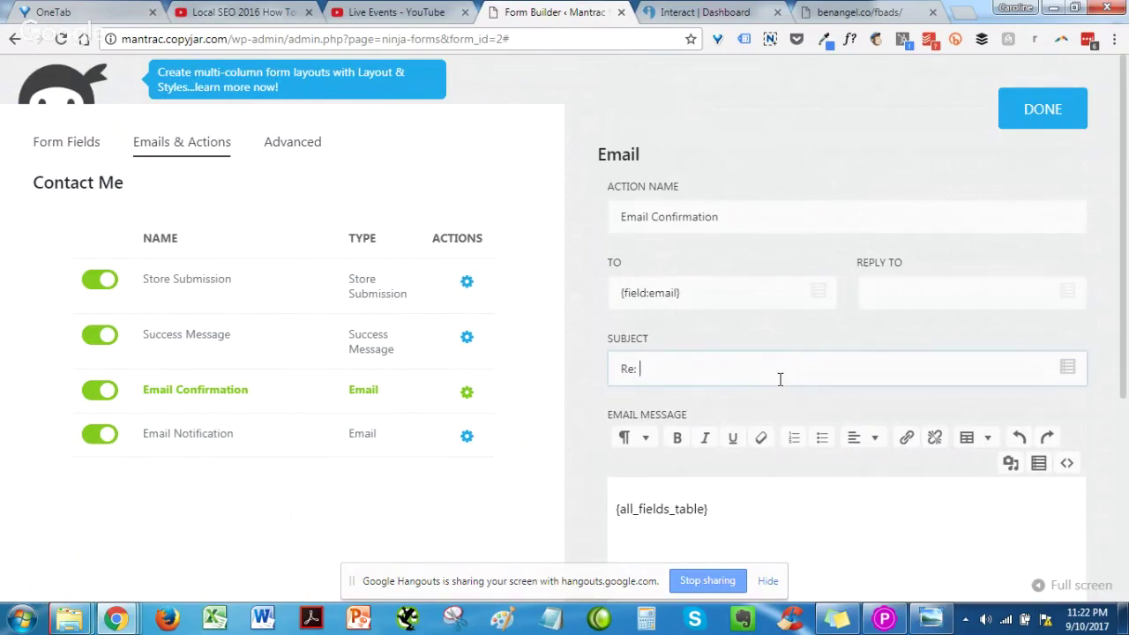
{"action": "type", "text": "Enquiry Form"}
Step: Replace the Email Confirmation message with the greeting "Hi {field:name}", using the Name merge tag
{"action": "left_click", "coordinate": [762, 508]}
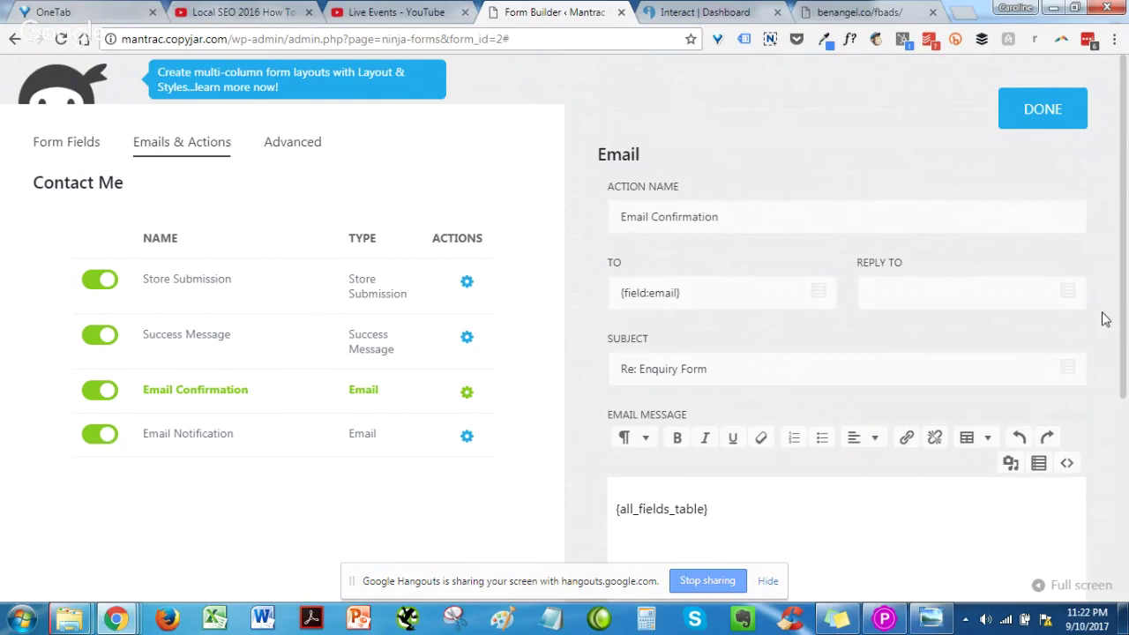
{"action": "scroll", "coordinate": [936, 252], "scroll_direction": "down", "scroll_amount": 4}
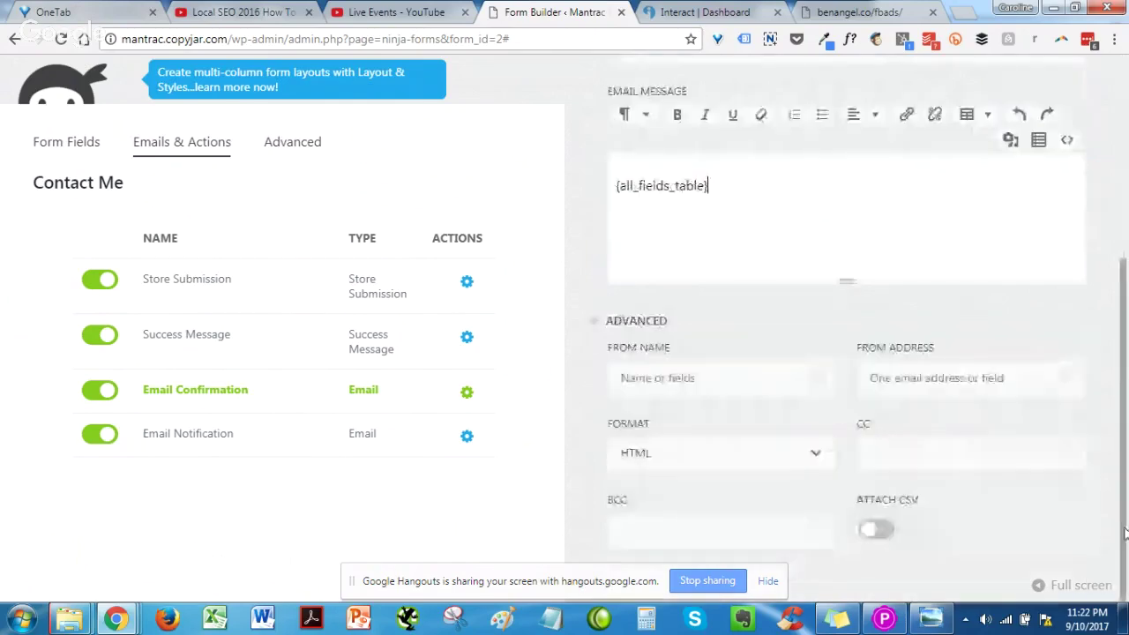
{"action": "key", "text": "ctrl+a"}
{"action": "key", "text": "BackSpace"}
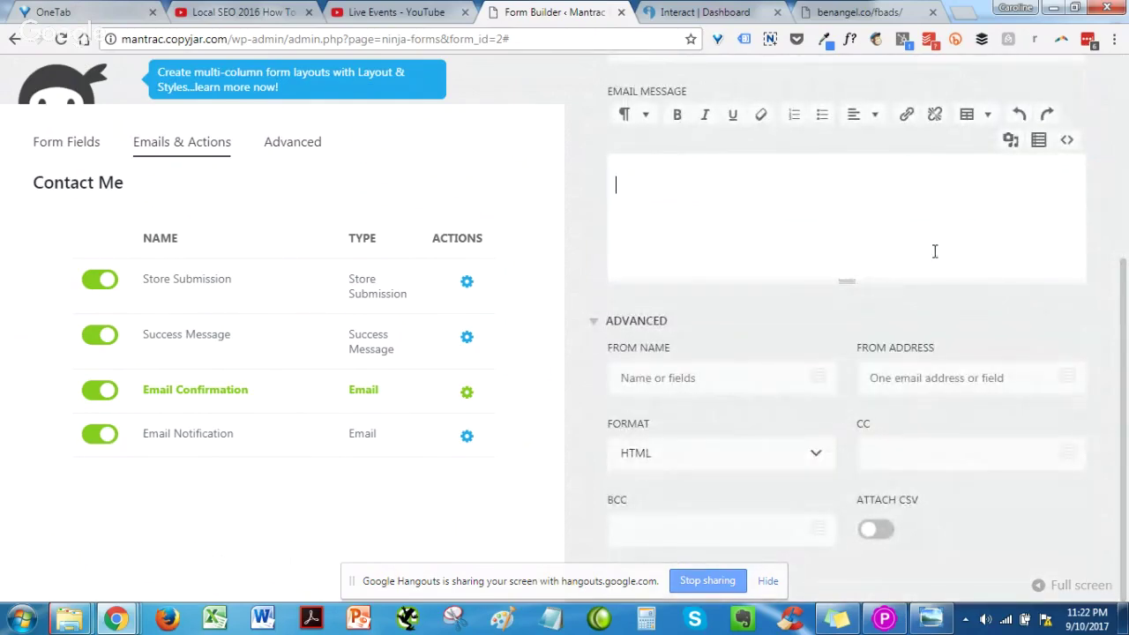
{"action": "type", "text": "Hi"}
{"action": "left_click", "coordinate": [1039, 143]}
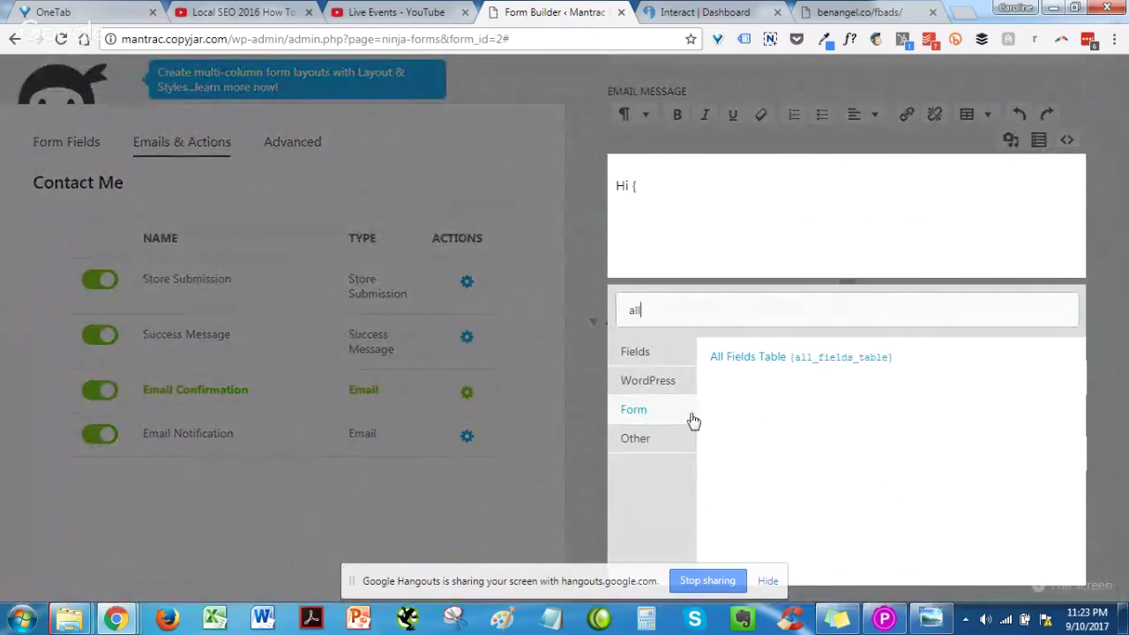
{"action": "key", "text": "BackSpace"}
{"action": "key", "text": "BackSpace"}
{"action": "key", "text": "BackSpace"}
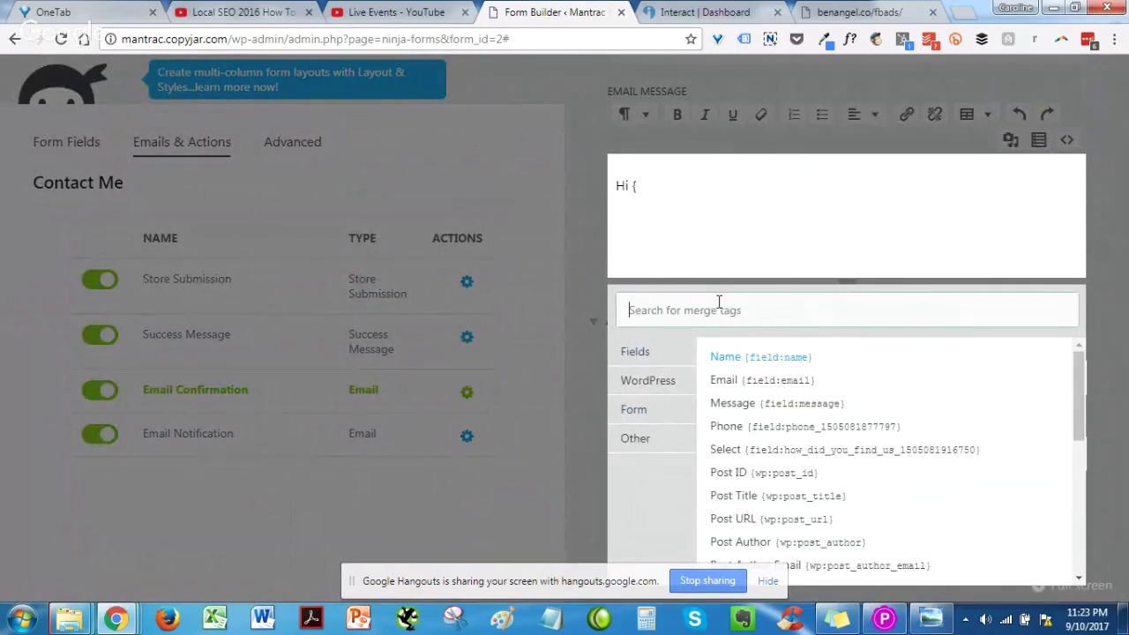
{"action": "left_click", "coordinate": [760, 362]}
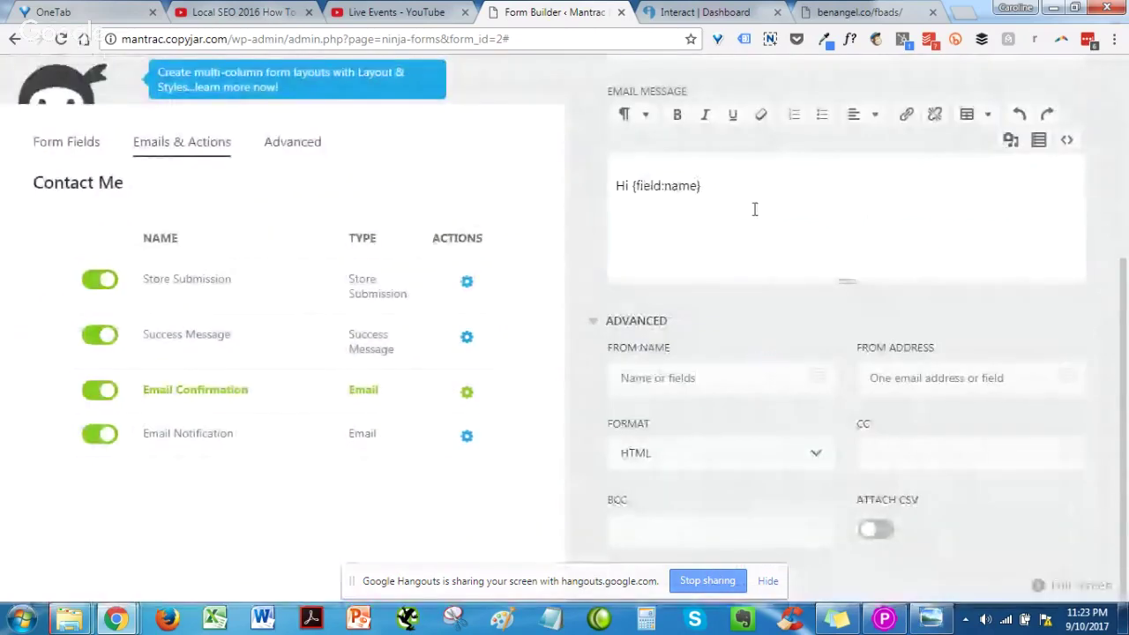
Step: End the greeting with a period and leave an empty paragraph below it
{"action": "type", "text": ","}
{"action": "key", "text": "Return"}
{"action": "key", "text": "Return"}
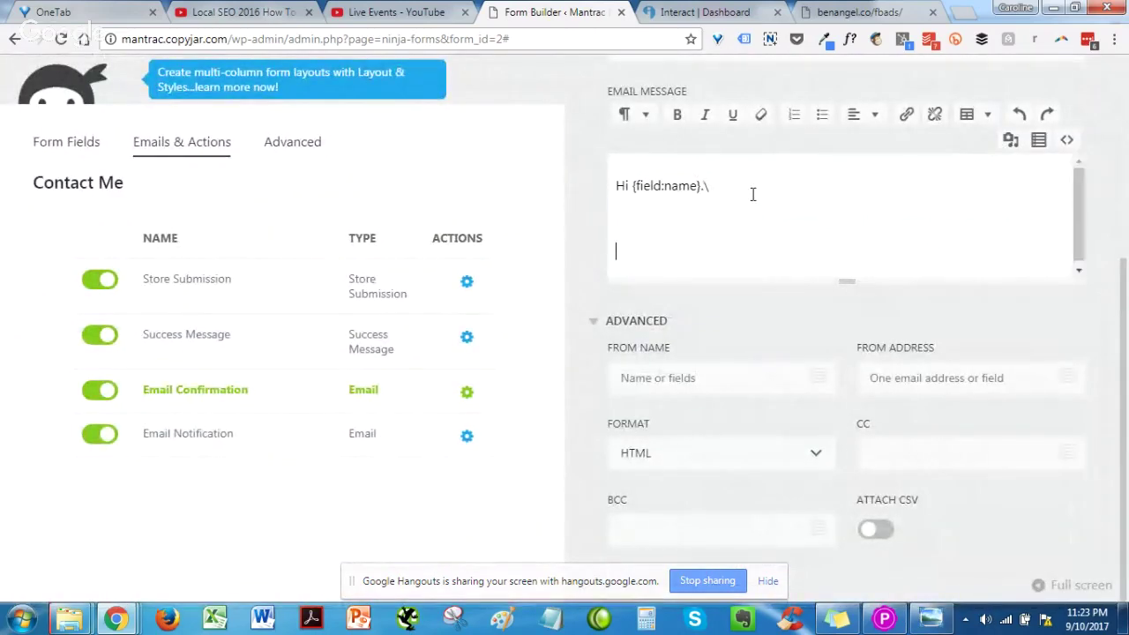
{"action": "key", "text": "BackSpace"}
{"action": "key", "text": "BackSpace"}
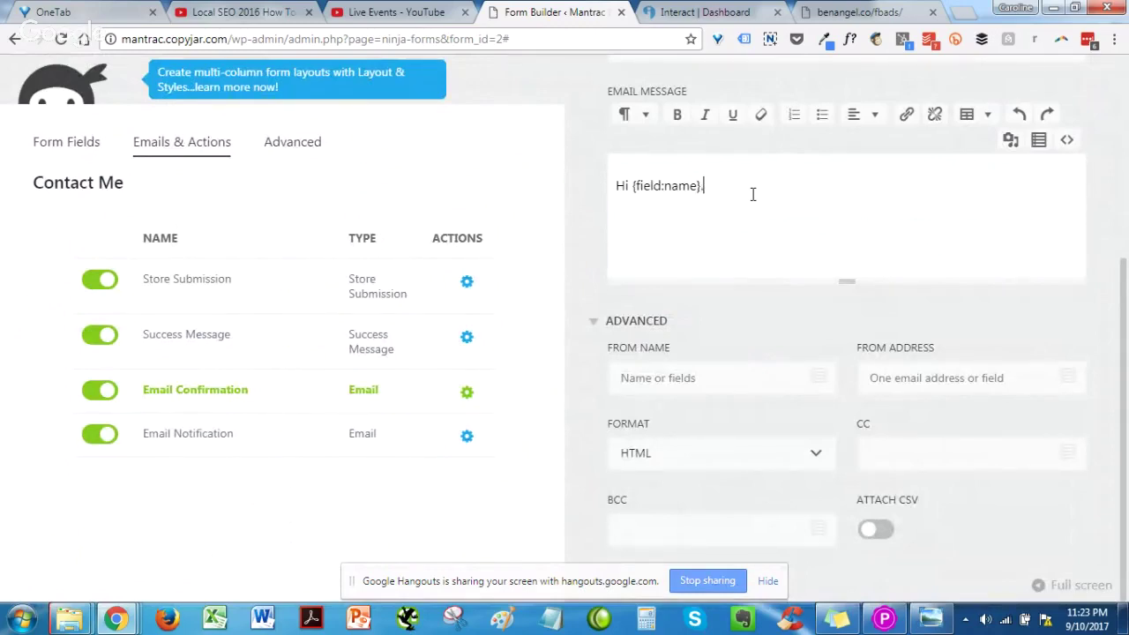
{"action": "key", "text": "Return"}
{"action": "key", "text": "Return"}
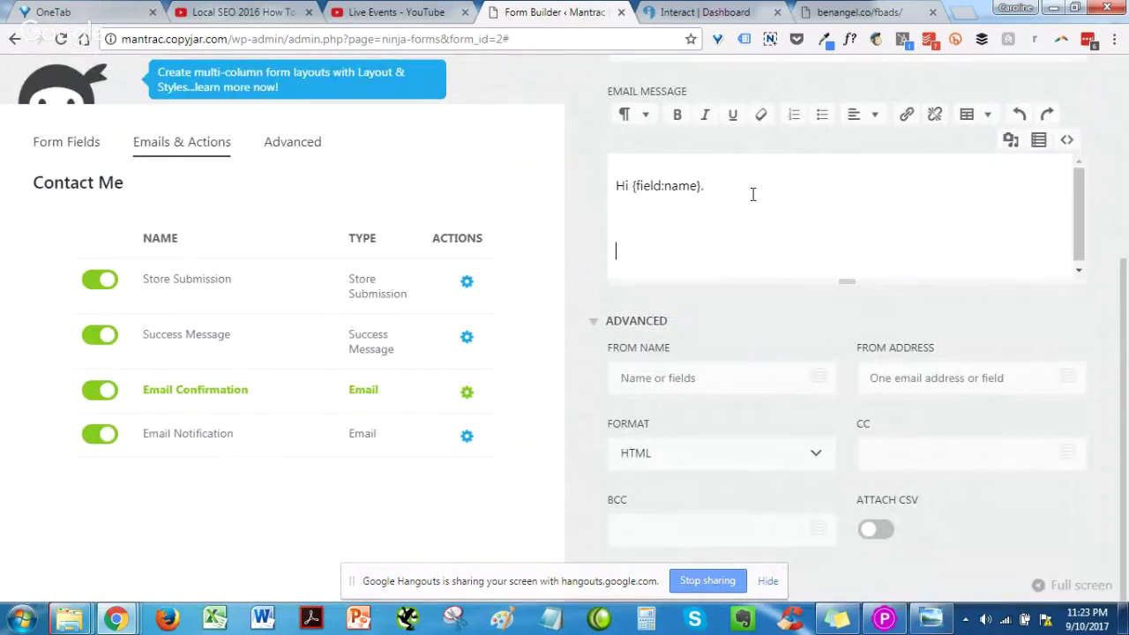
Step: Write the line "Thanks for your request." below the greeting in the confirmation message
{"action": "type", "text": "Thanks for filling o"}
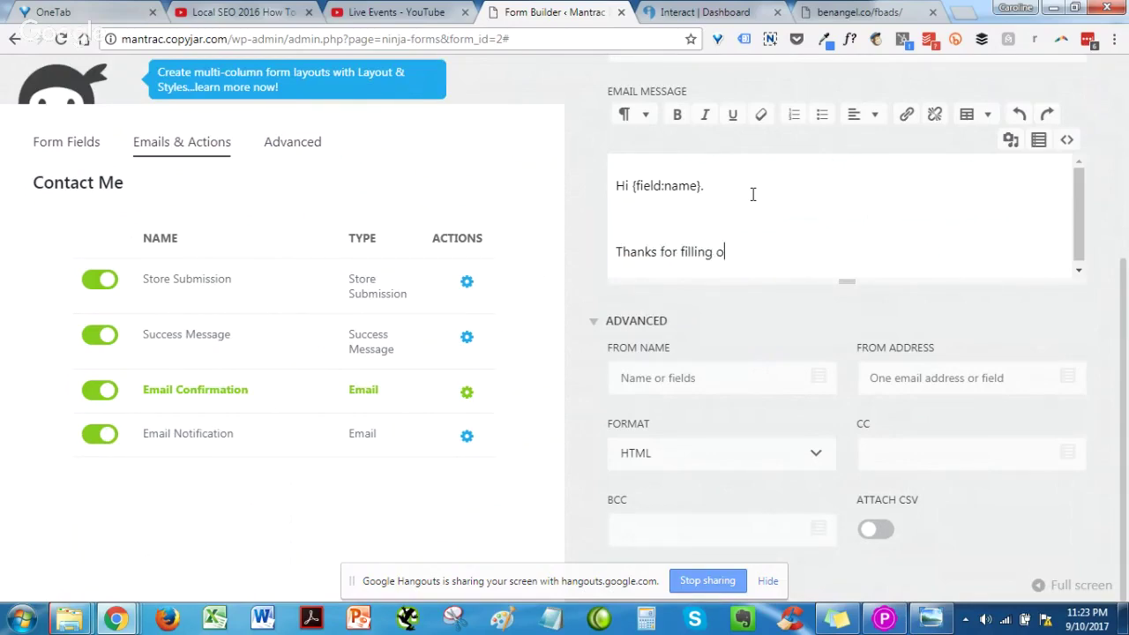
{"action": "type", "text": "ut our"}
{"action": "key", "text": "BackSpace"}
{"action": "key", "text": "BackSpace"}
{"action": "key", "text": "BackSpace"}
{"action": "key", "text": "BackSpace"}
{"action": "key", "text": "BackSpace"}
{"action": "key", "text": "BackSpace"}
{"action": "key", "text": "BackSpace"}
{"action": "key", "text": "BackSpace"}
{"action": "key", "text": "BackSpace"}
{"action": "key", "text": "BackSpace"}
{"action": "key", "text": "BackSpace"}
{"action": "key", "text": "BackSpace"}
{"action": "key", "text": "BackSpace"}
{"action": "key", "text": "BackSpace"}
{"action": "key", "text": "BackSpace"}
{"action": "type", "text": "your request."}
Step: Add the line "Our representative will get in touch with you shortly." below the thank-you line in the confirmation message
{"action": "key", "text": "Return"}
{"action": "type", "text": "u"}
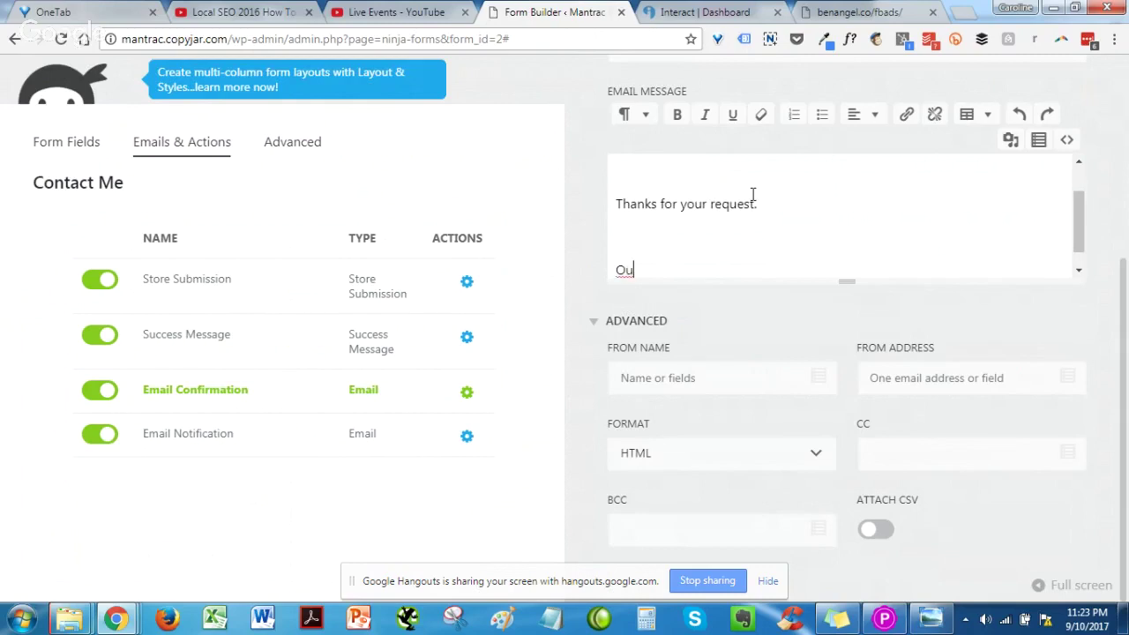
{"action": "type", "text": "r representativ"}
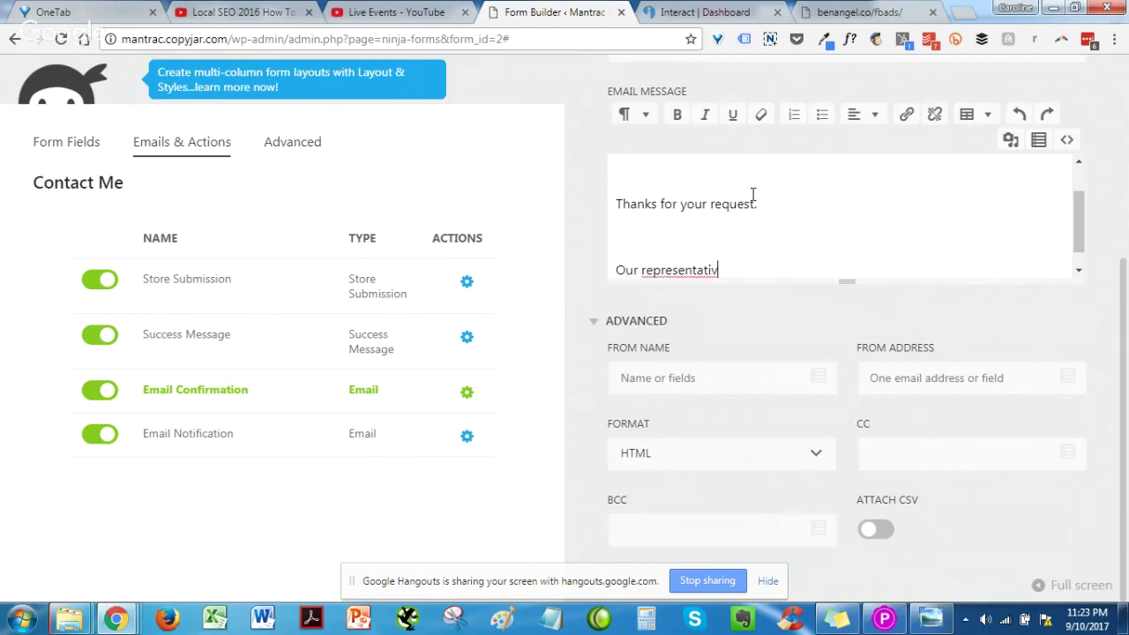
{"action": "type", "text": "e will ge"}
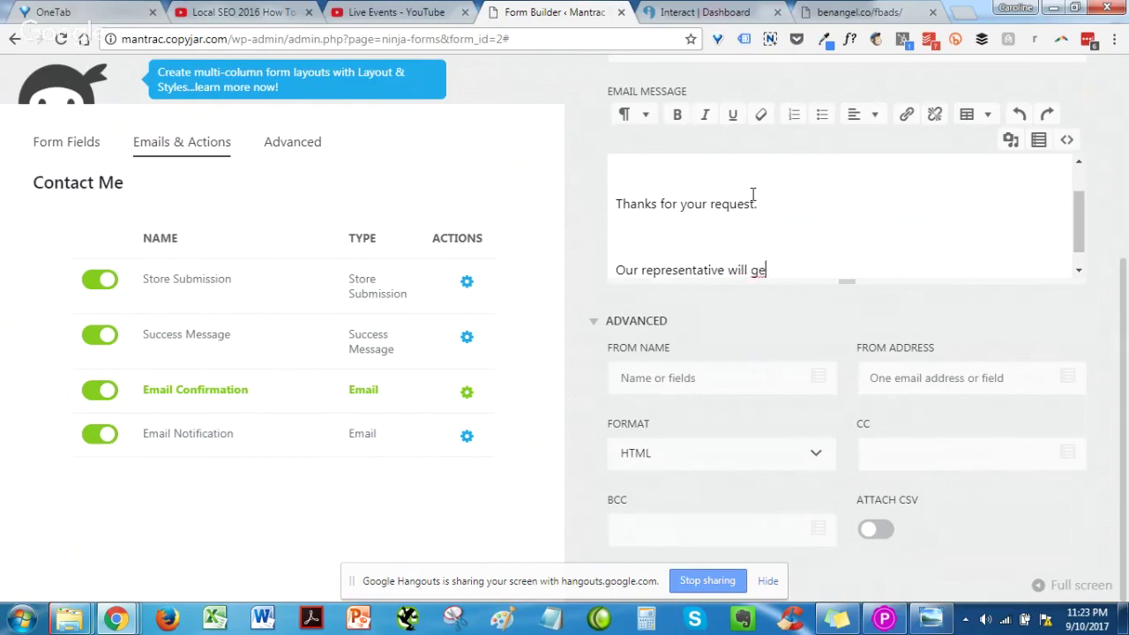
{"action": "type", "text": "t in touch with you "}
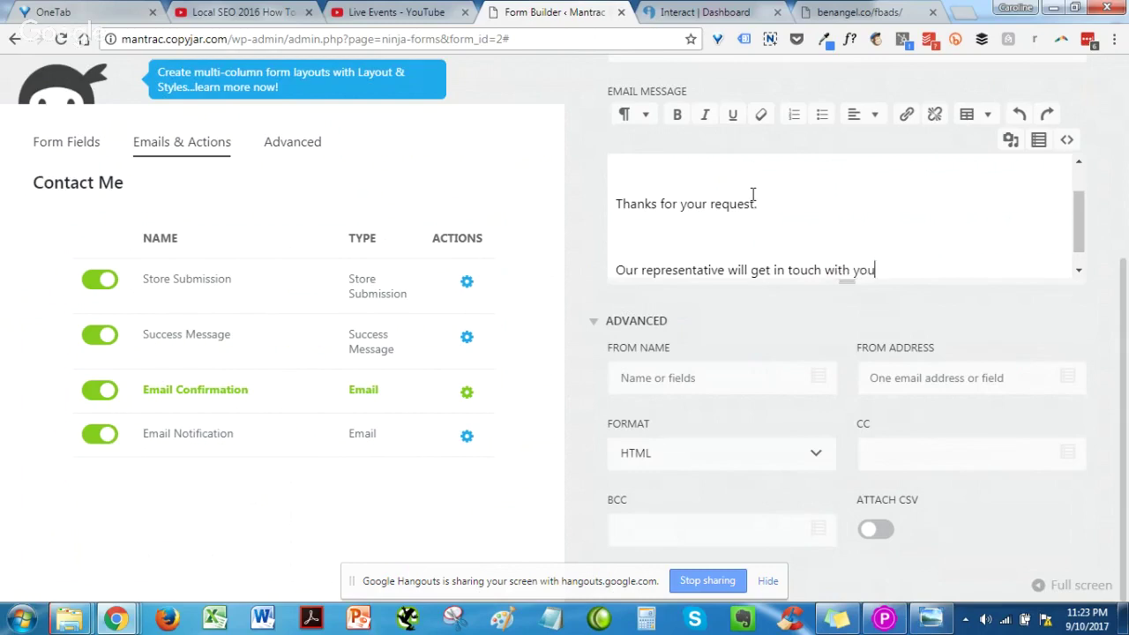
{"action": "type", "text": "shortly."}
{"action": "key", "text": "Return"}
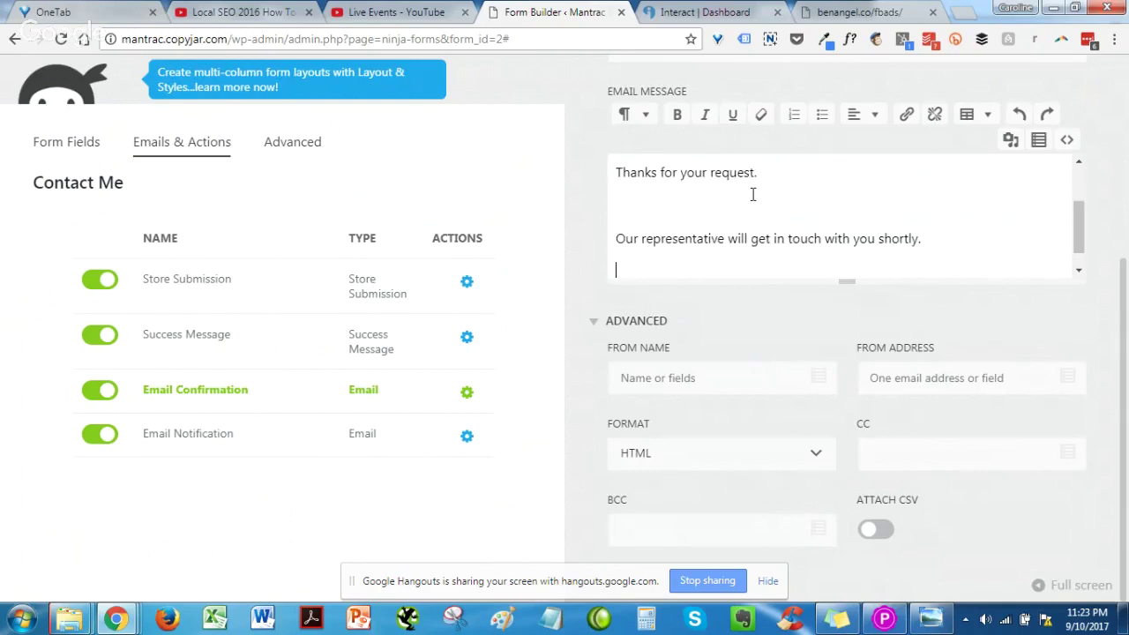
Step: Add the closing "Best" at the end of the confirmation message and collapse the advanced email settings
{"action": "key", "text": "Return"}
{"action": "key", "text": "BackSpace"}
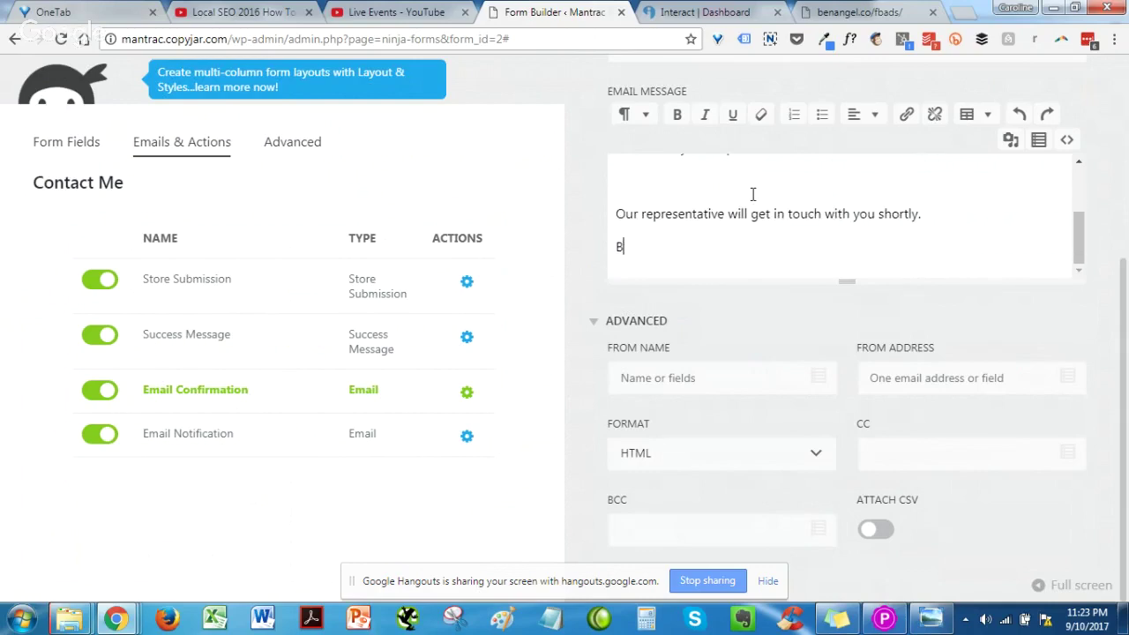
{"action": "type", "text": "Bea"}
{"action": "left_click", "coordinate": [833, 315]}
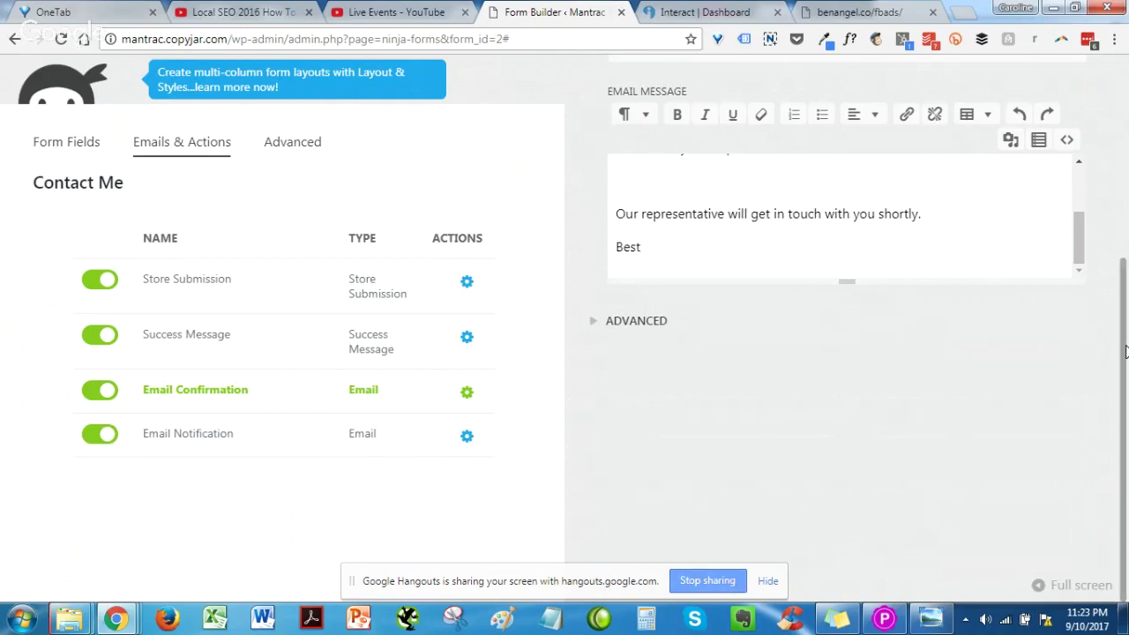
Step: Finish editing the Email Confirmation action, publish the form and close the form builder
{"action": "left_click_drag", "start_coordinate": [1126, 312], "coordinate": [1125, 168]}
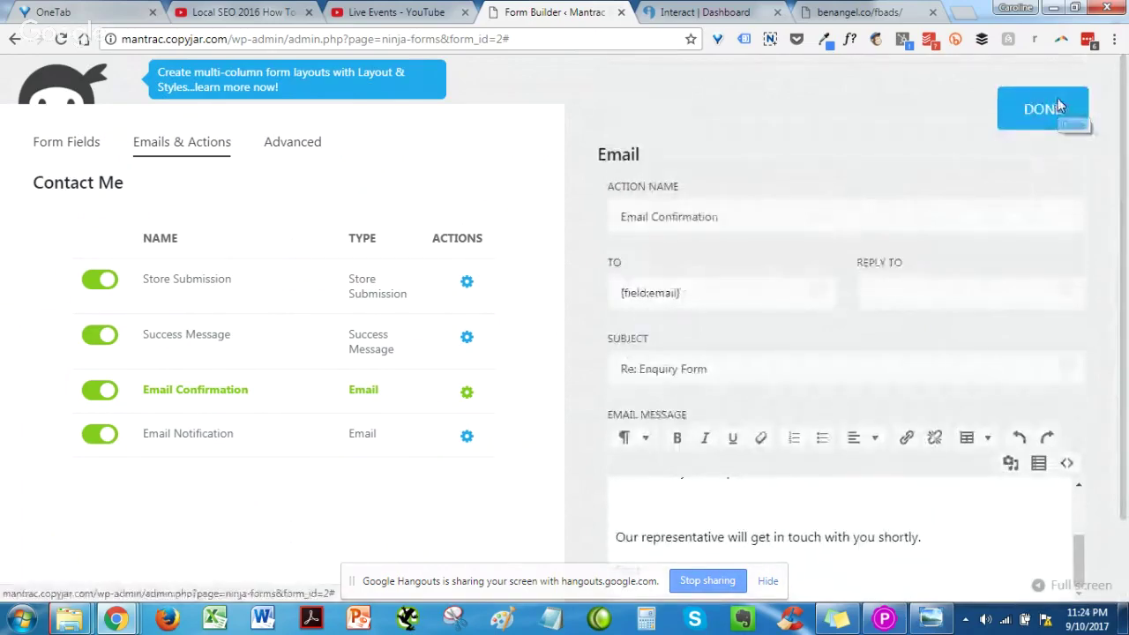
{"action": "left_click", "coordinate": [1062, 106]}
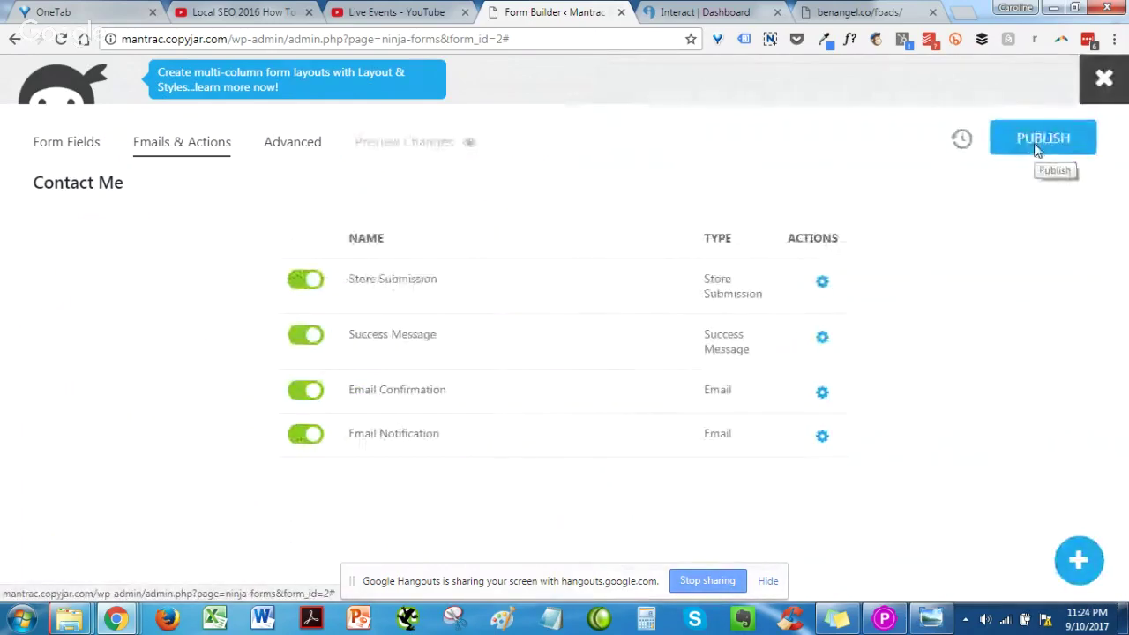
{"action": "left_click", "coordinate": [1038, 147]}
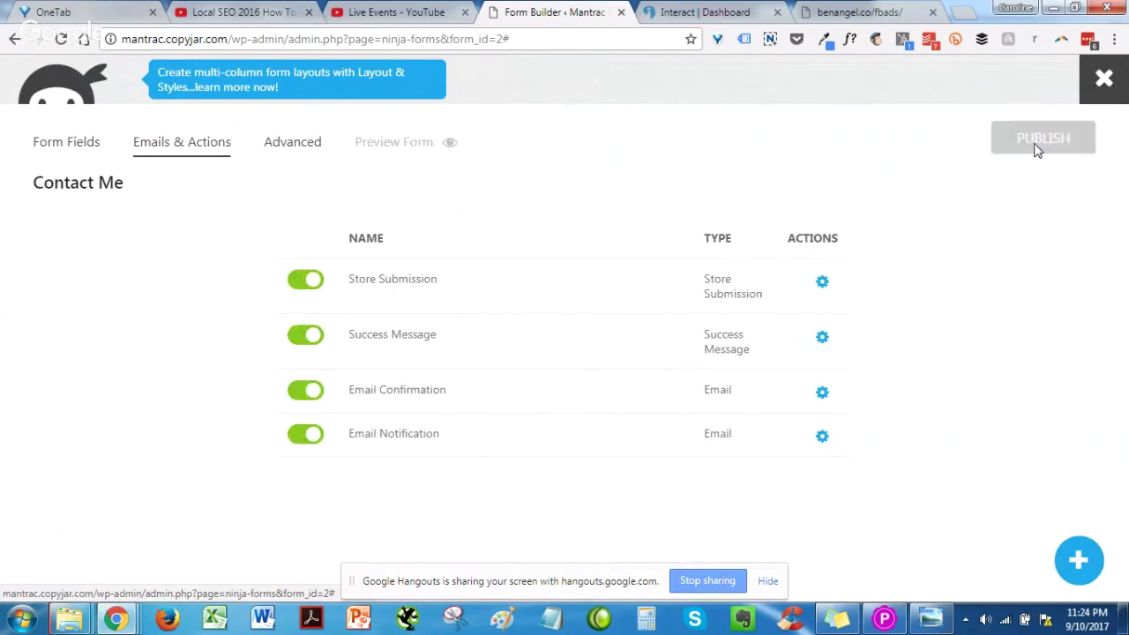
{"action": "left_click", "coordinate": [1104, 83]}
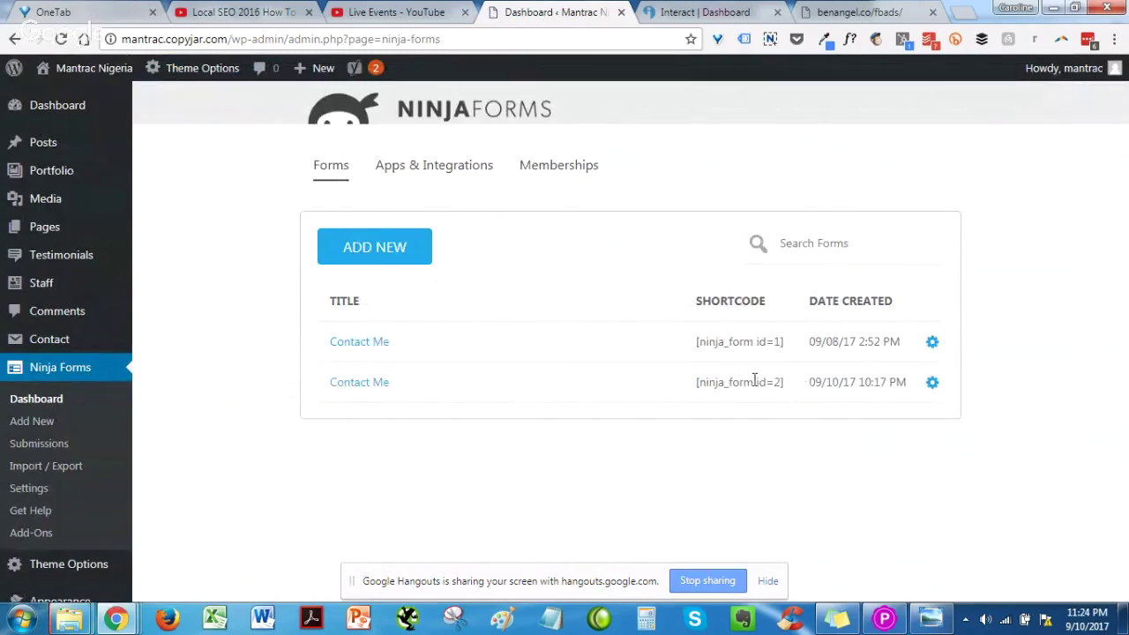
Step: Copy the shortcode [ninja_form id=2] and open the QUIZ page for editing
{"action": "left_click_drag", "start_coordinate": [785, 382], "coordinate": [688, 392]}
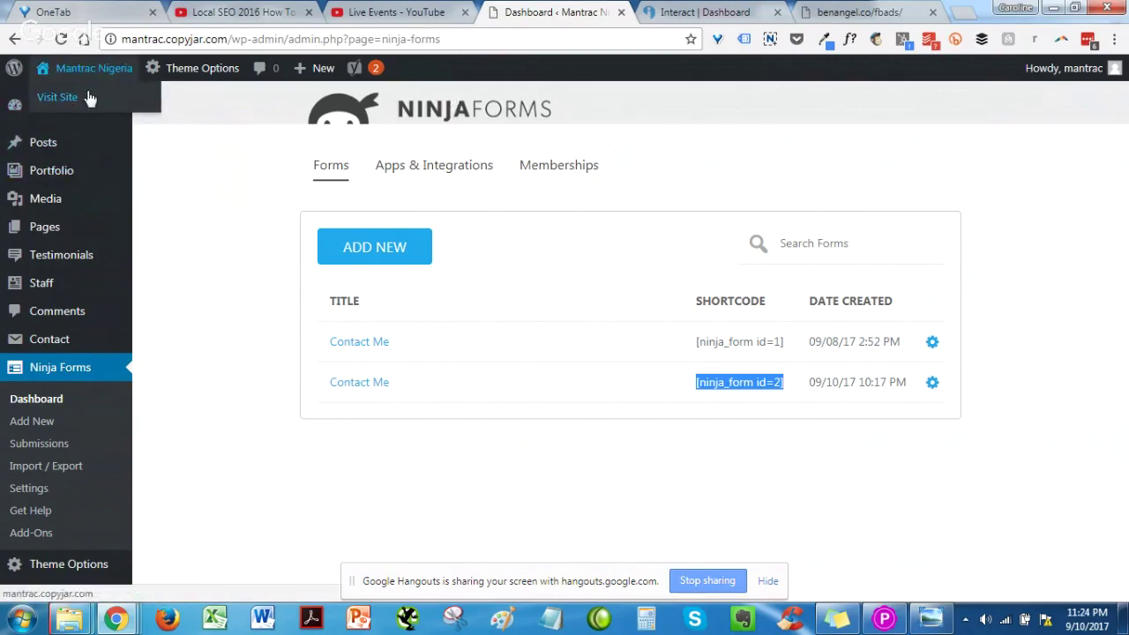
{"action": "mouse_move", "coordinate": [93, 231]}
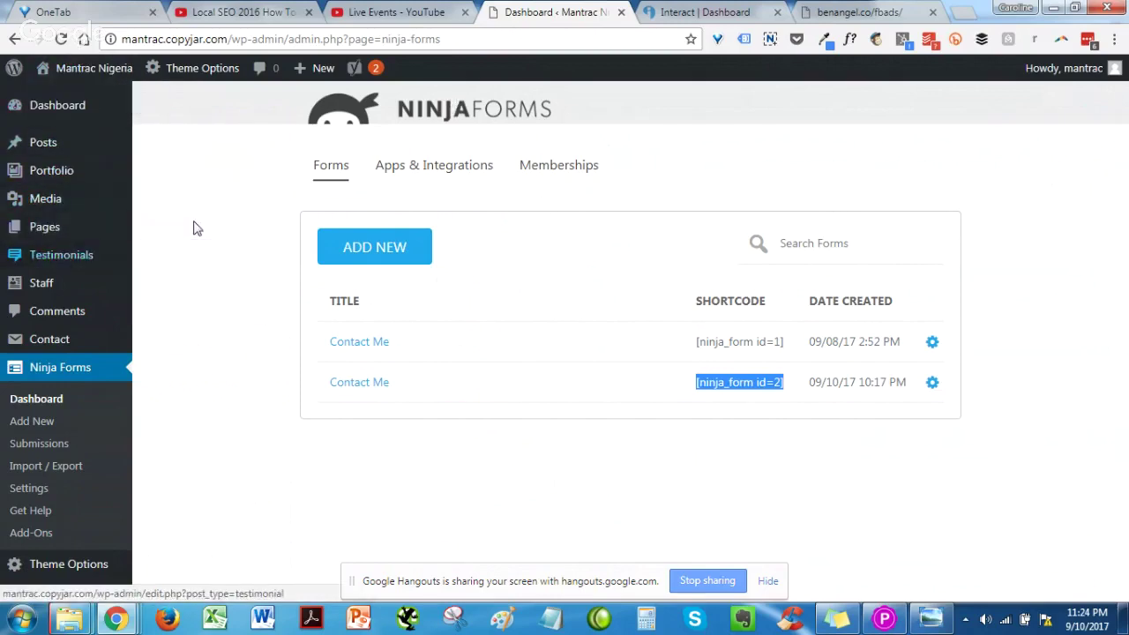
{"action": "left_click", "coordinate": [176, 233]}
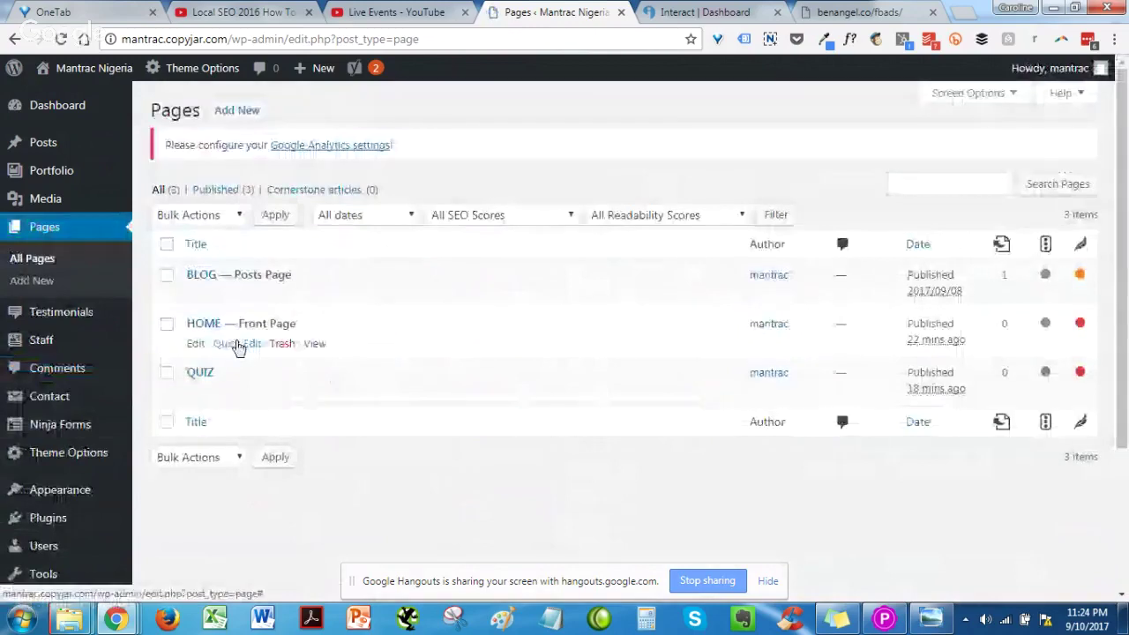
{"action": "left_click", "coordinate": [196, 393]}
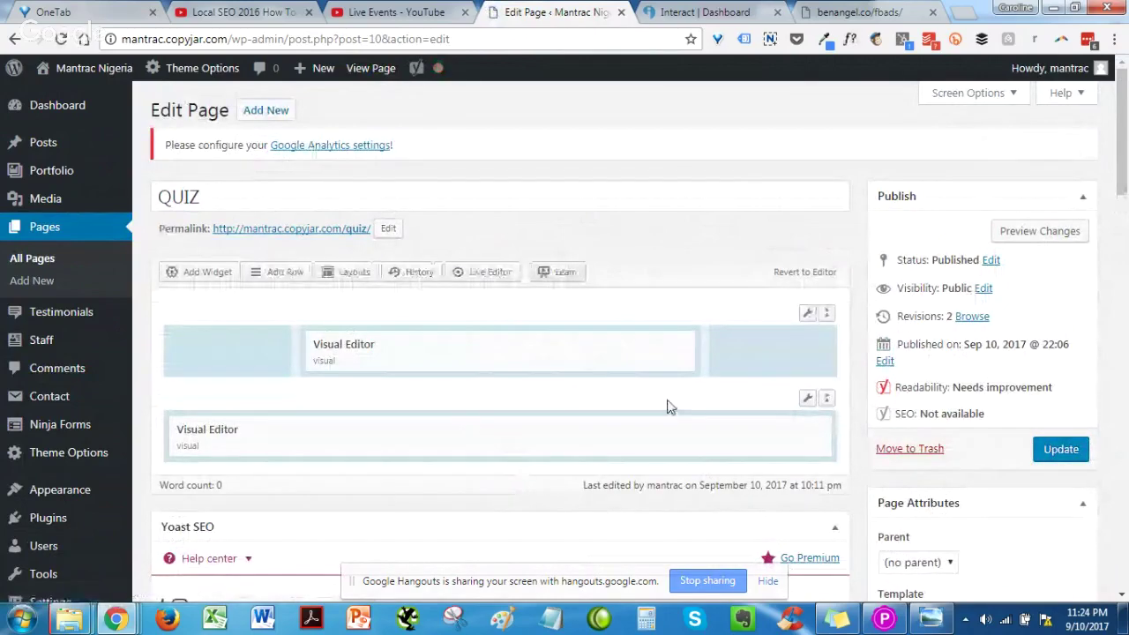
Step: Insert the shortcode [ninja_form id=2] as plain text into the QUIZ page's lower Visual Editor widget
{"action": "left_click", "coordinate": [731, 433]}
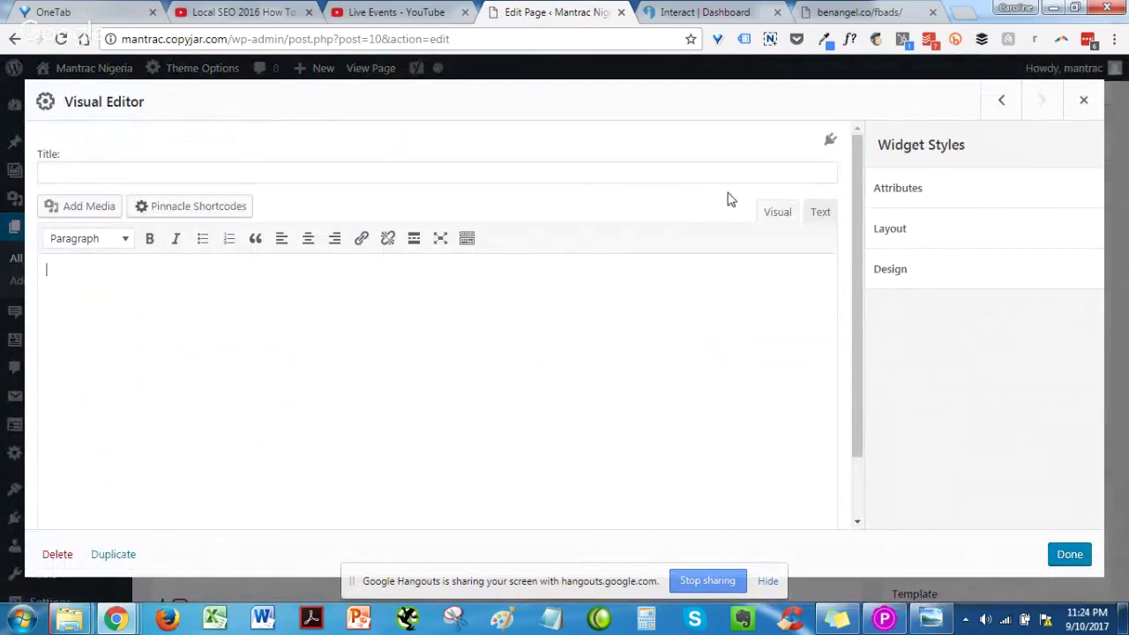
{"action": "left_click", "coordinate": [817, 213]}
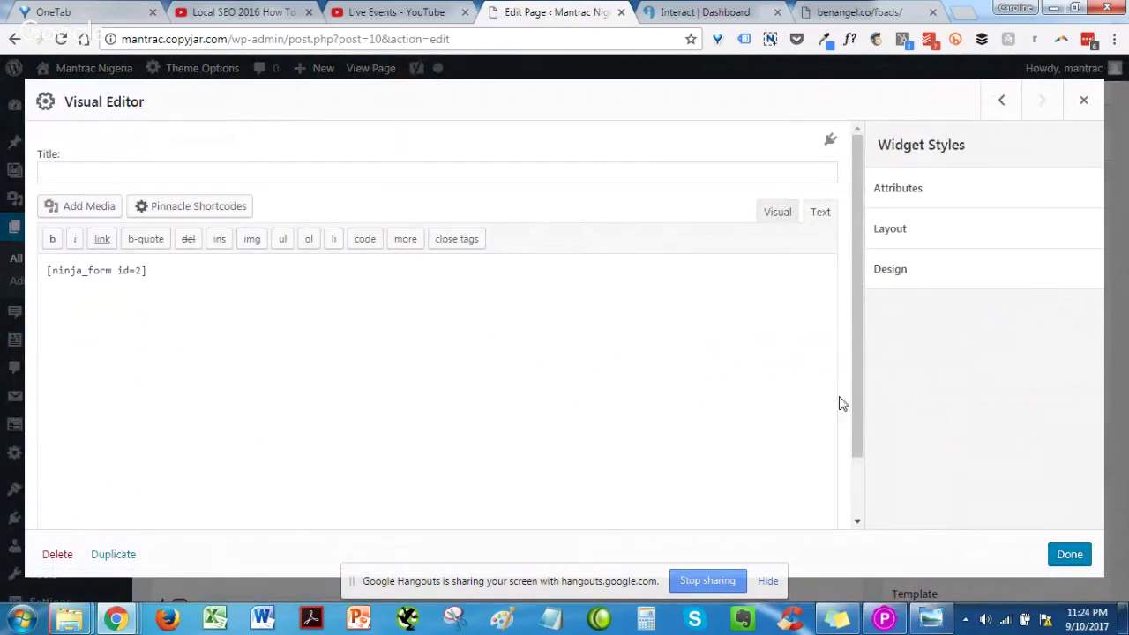
{"action": "left_click", "coordinate": [1067, 554]}
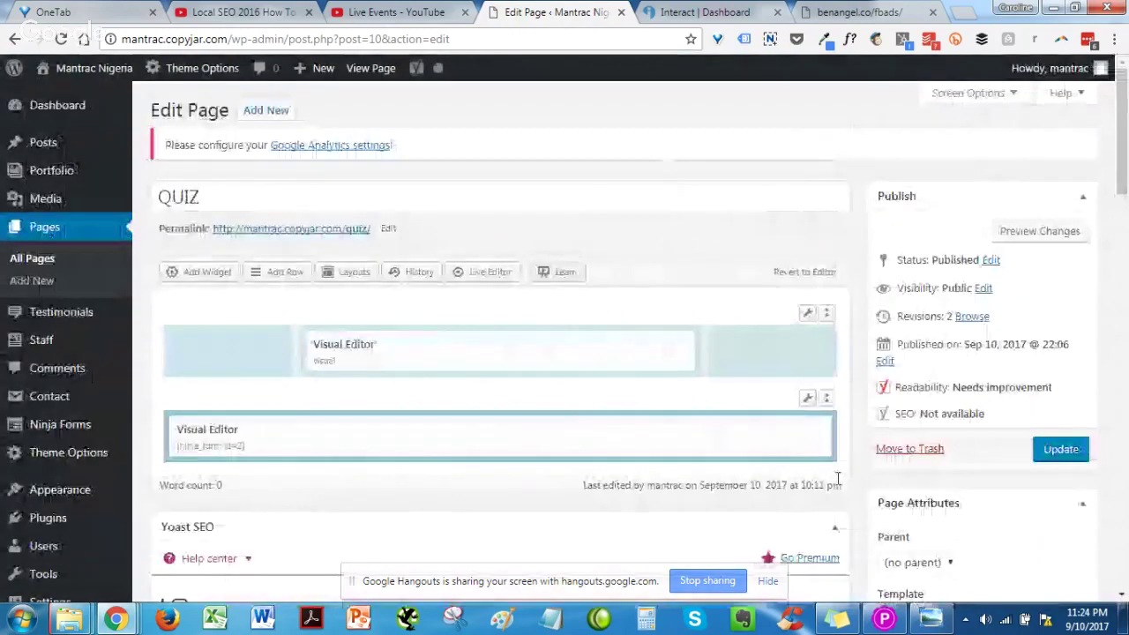
Step: Set the layout of the row containing the form shortcode to 3 even columns
{"action": "mouse_move", "coordinate": [808, 403]}
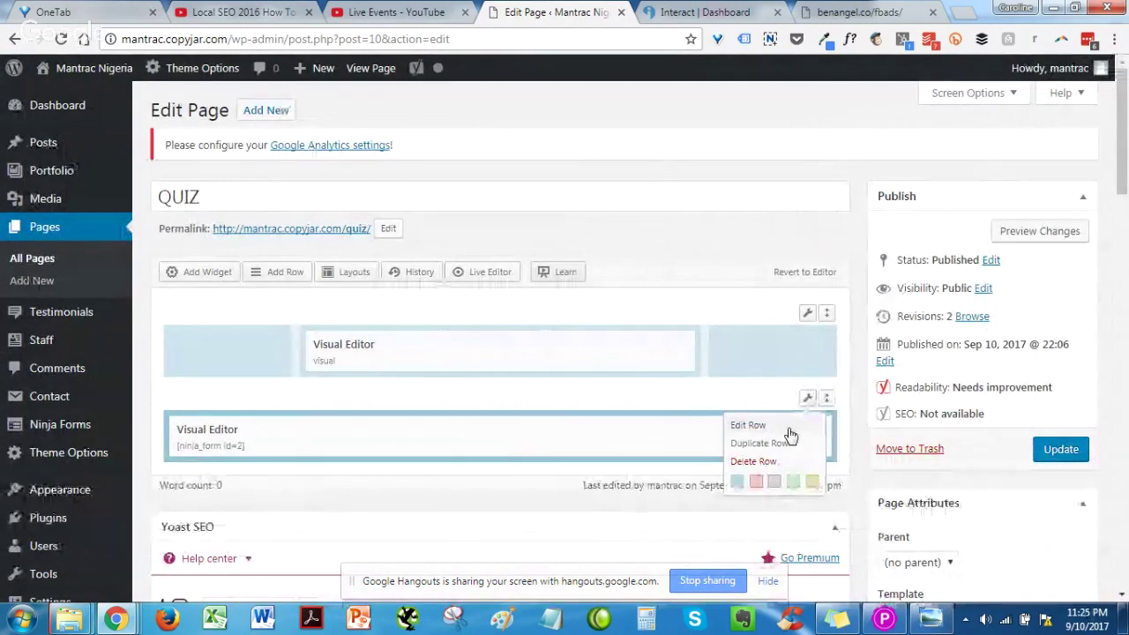
{"action": "left_click", "coordinate": [785, 425]}
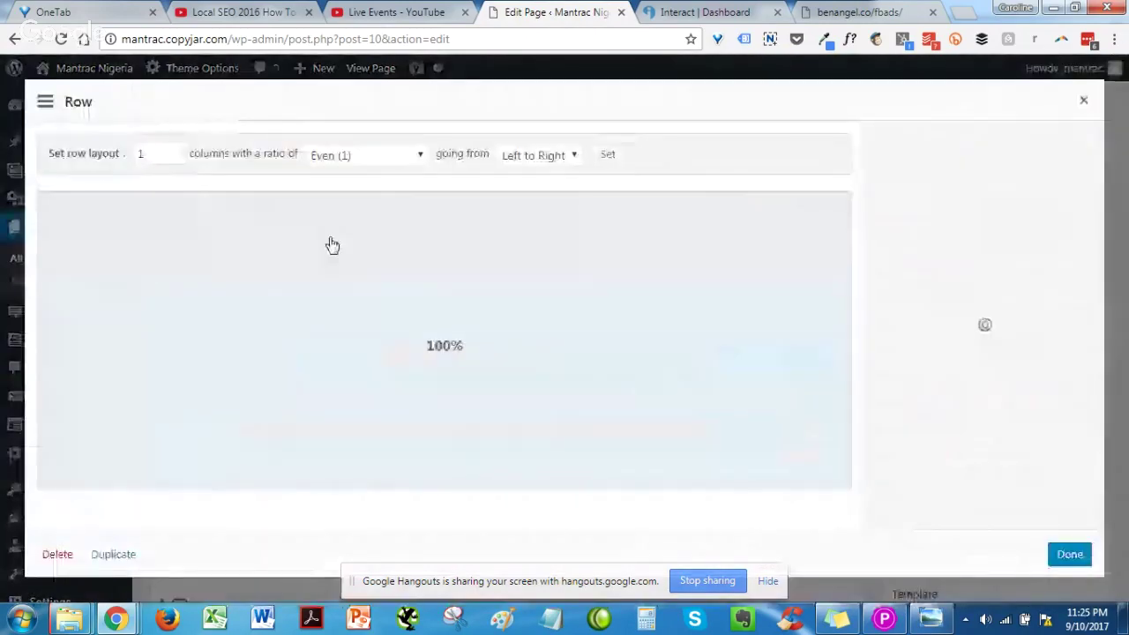
{"action": "left_click", "coordinate": [173, 151]}
{"action": "left_click", "coordinate": [173, 151]}
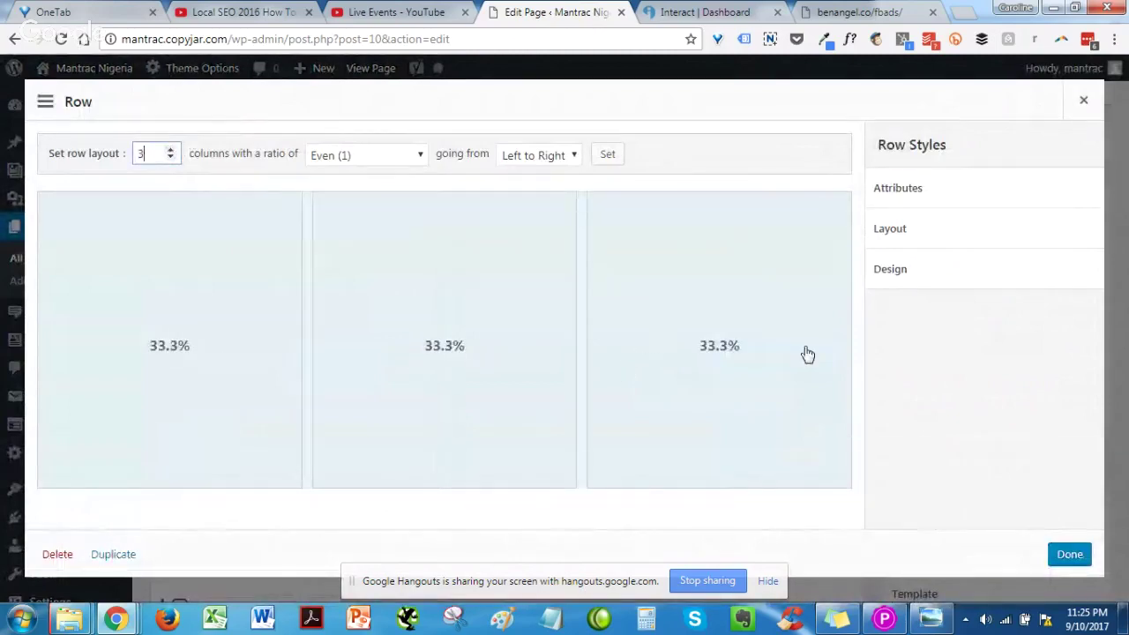
{"action": "left_click", "coordinate": [1070, 556]}
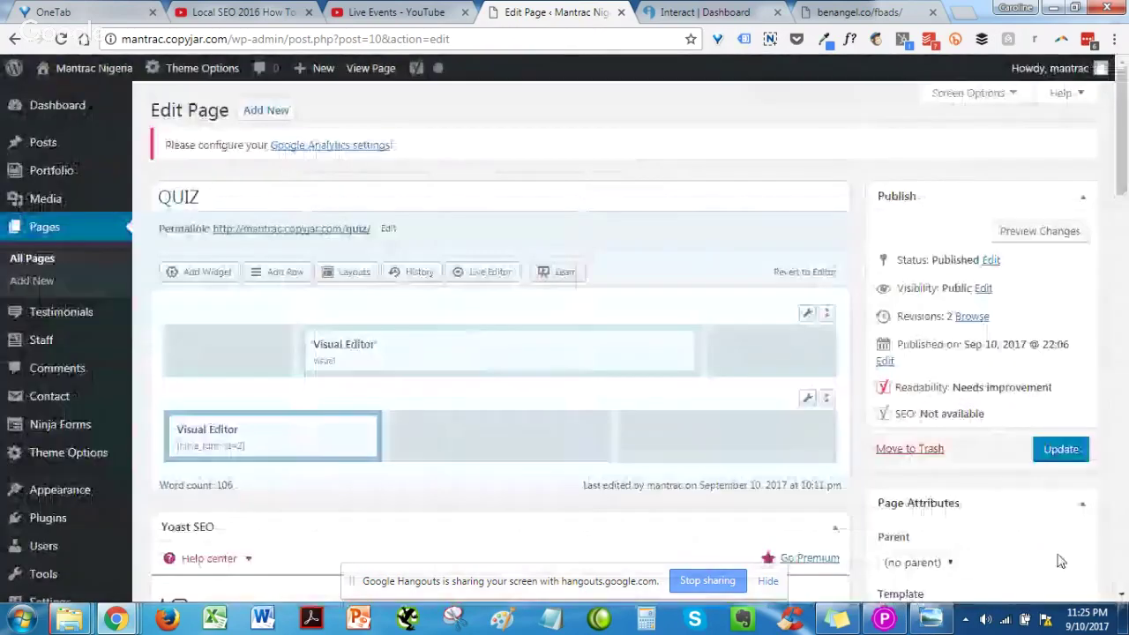
Step: Move the form shortcode widget into the middle column of its row and update the QUIZ page
{"action": "mouse_move", "coordinate": [325, 443]}
{"action": "left_click_drag", "start_coordinate": [323, 429], "coordinate": [471, 422]}
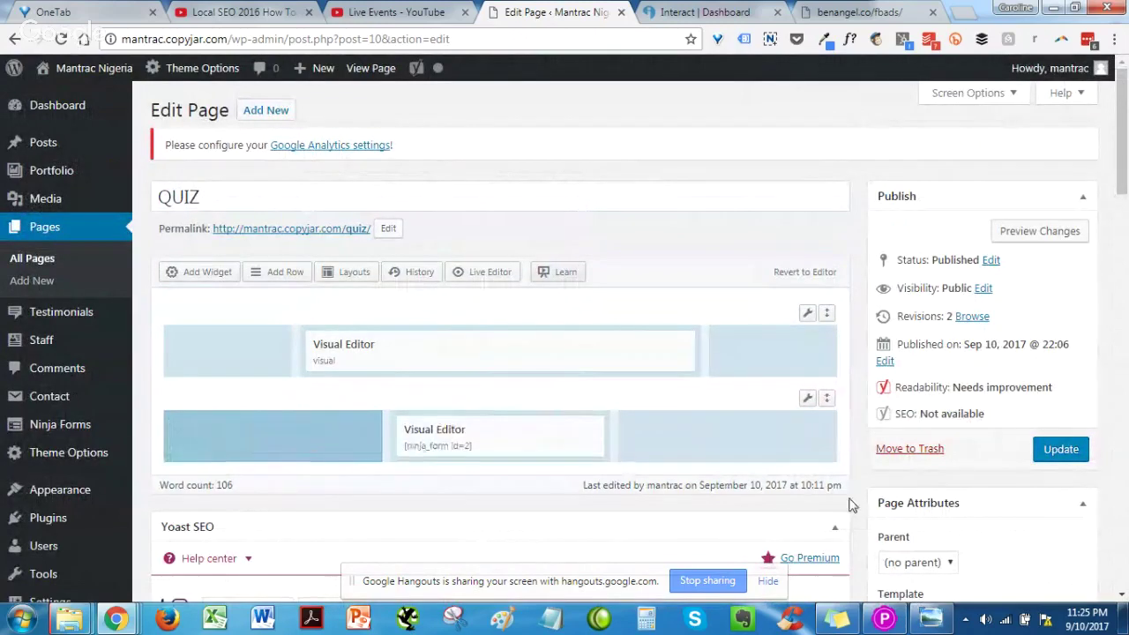
{"action": "left_click", "coordinate": [1062, 450]}
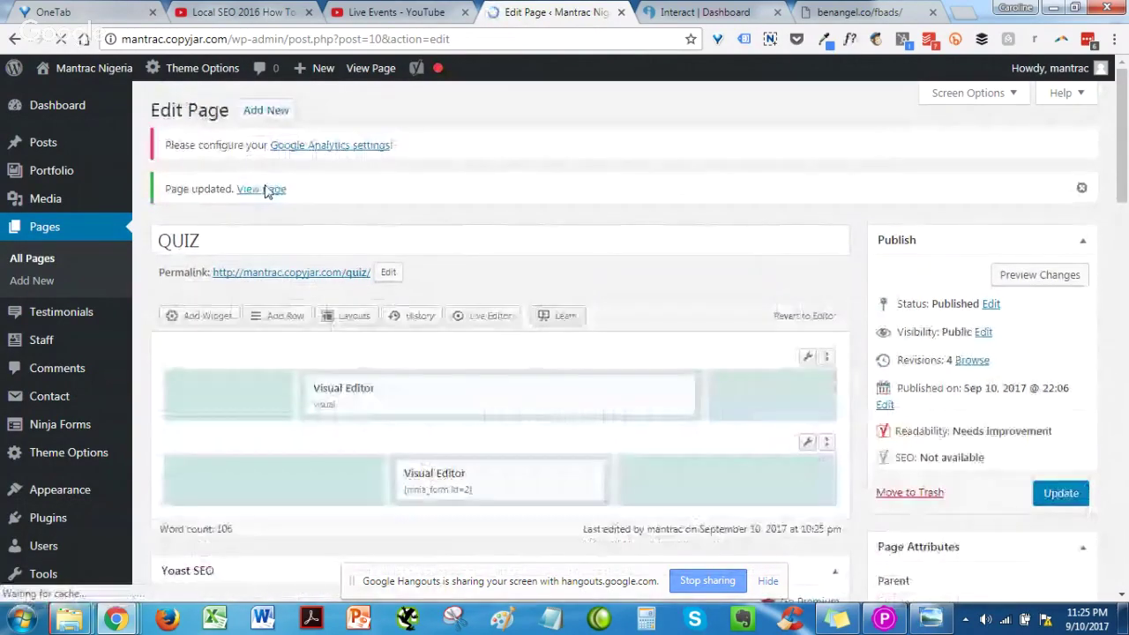
Step: View the updated QUIZ page and examine the embedded contact form's title, fields and placement
{"action": "left_click", "coordinate": [267, 194]}
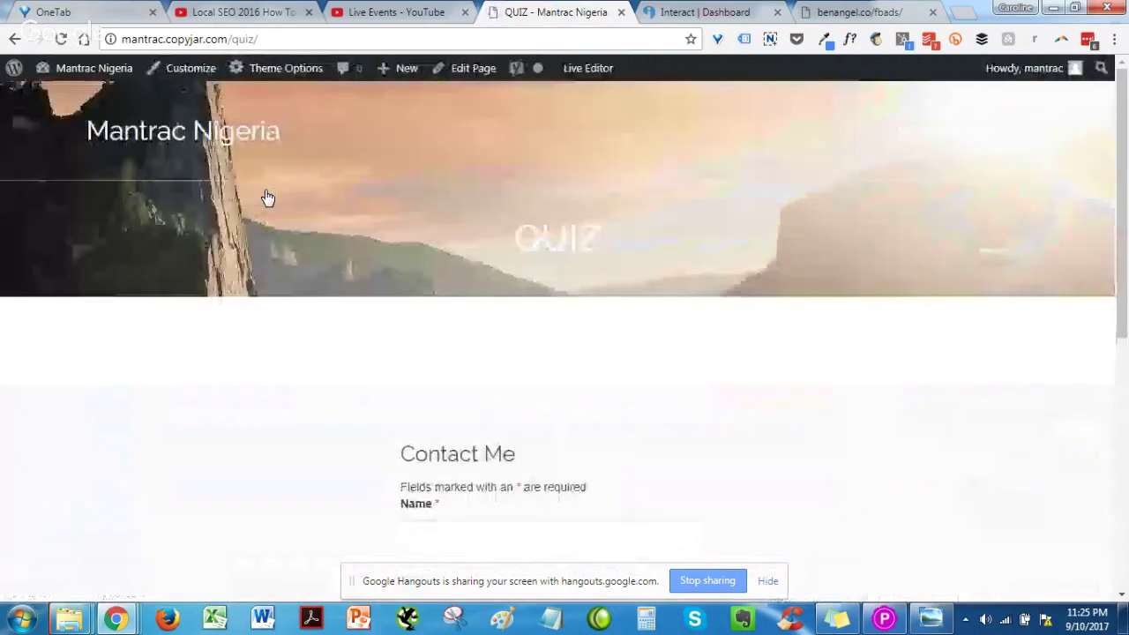
{"action": "scroll", "coordinate": [268, 197], "scroll_direction": "down", "scroll_amount": 5}
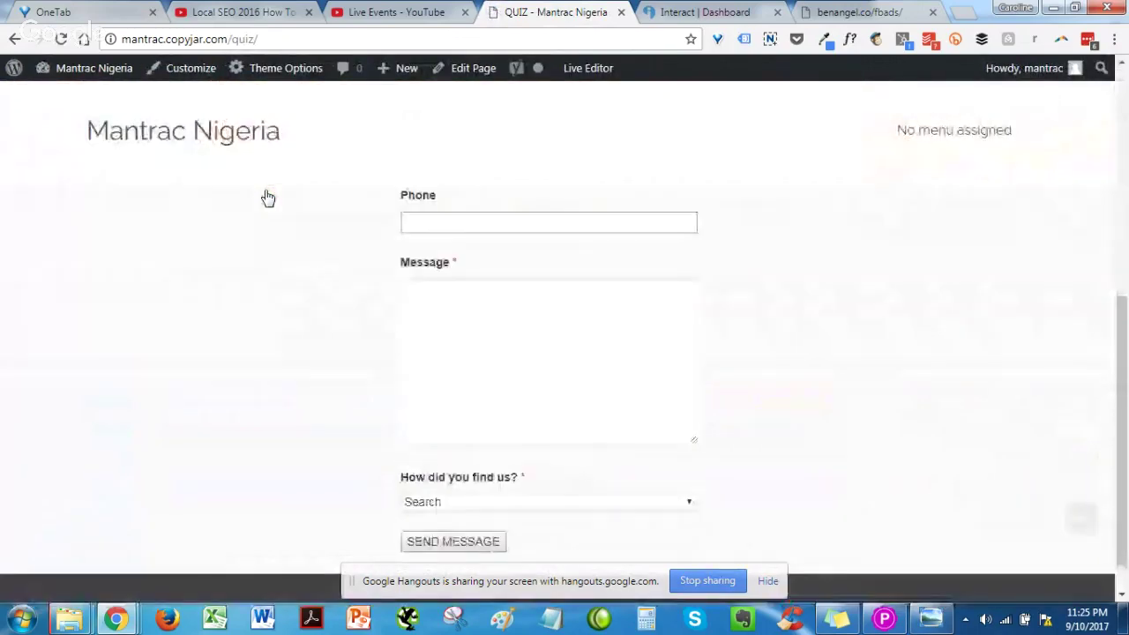
{"action": "scroll", "coordinate": [267, 198], "scroll_direction": "up", "scroll_amount": 5}
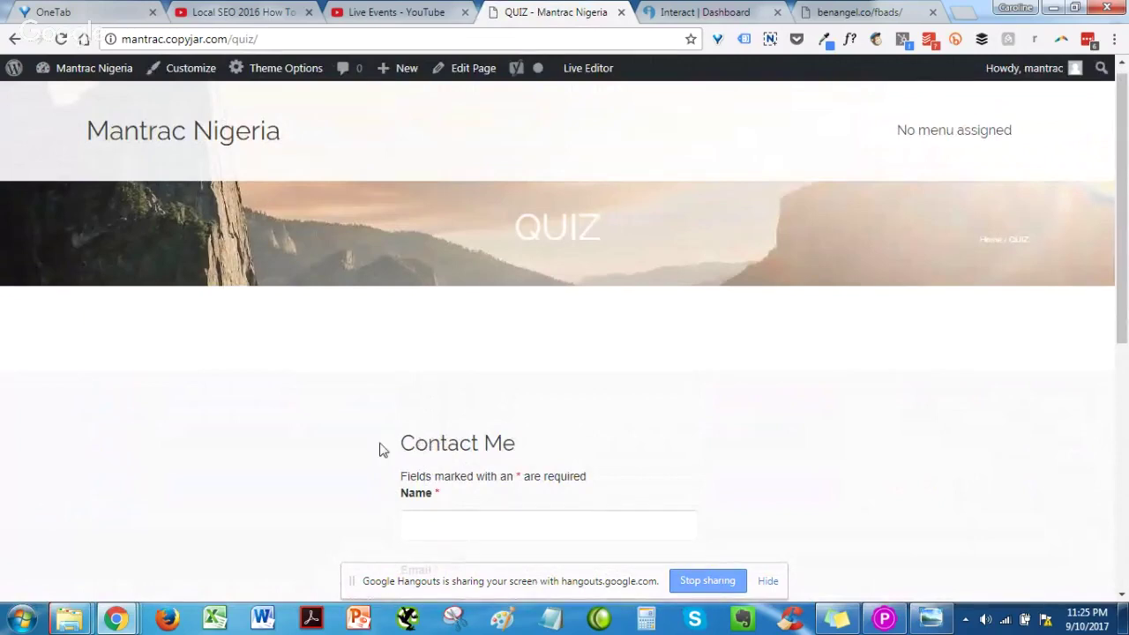
{"action": "scroll", "coordinate": [500, 443], "scroll_direction": "down", "scroll_amount": 5}
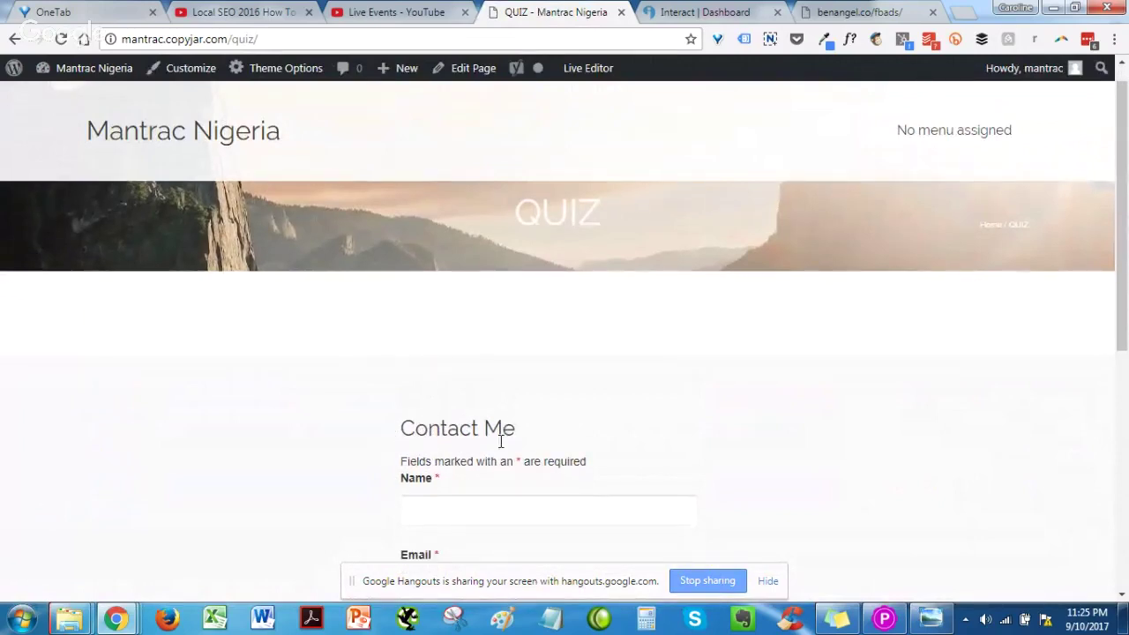
{"action": "scroll", "coordinate": [501, 441], "scroll_direction": "up", "scroll_amount": 3}
{"action": "scroll", "coordinate": [500, 441], "scroll_direction": "up", "scroll_amount": 3}
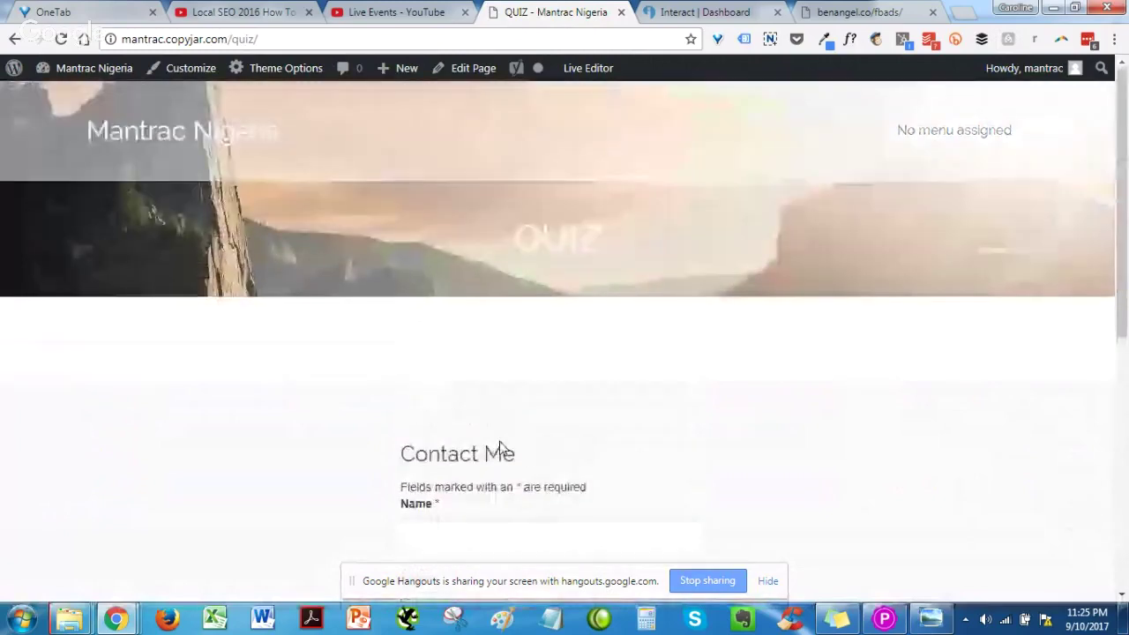
Step: Return to the Ninja Forms list and open the display settings of the Contact Me form with shortcode [ninja_form id=2]
{"action": "mouse_move", "coordinate": [115, 71]}
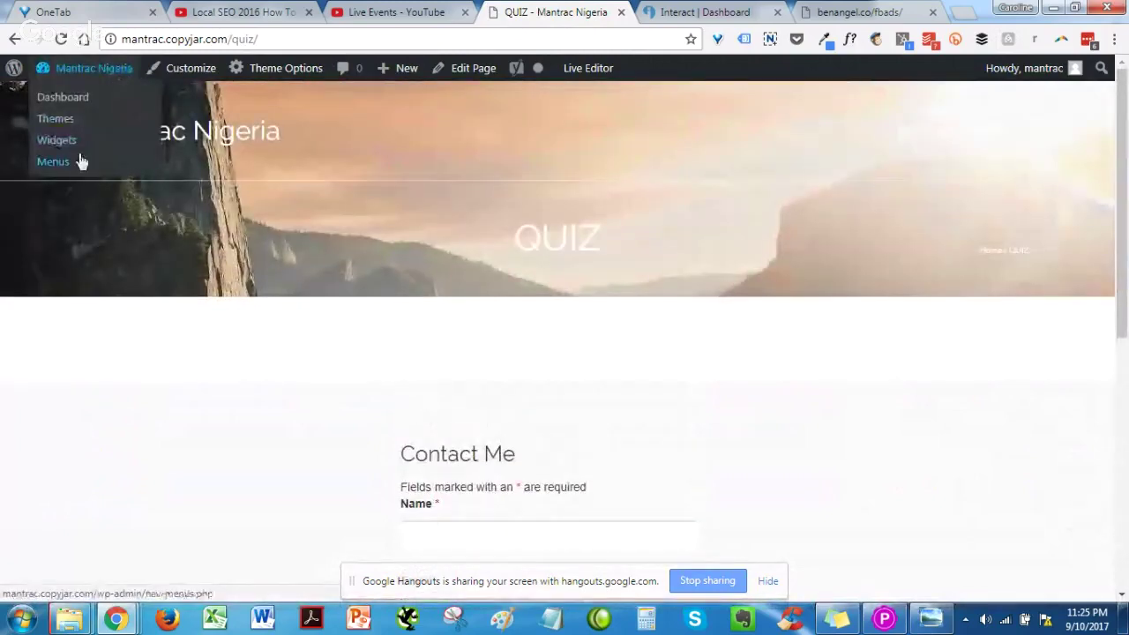
{"action": "left_click", "coordinate": [80, 104]}
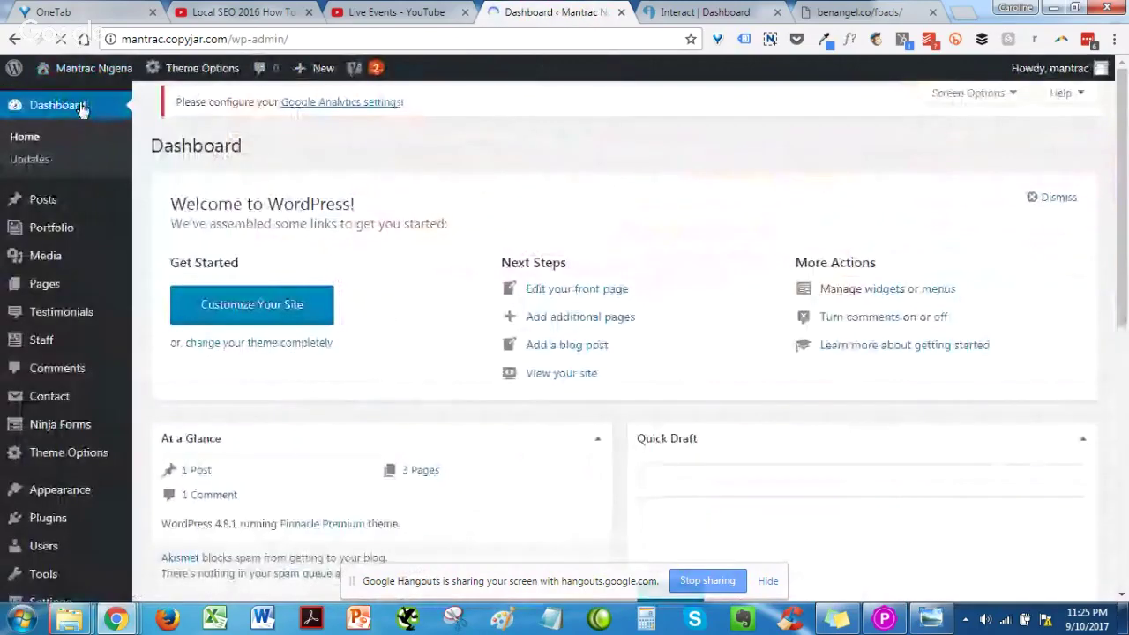
{"action": "mouse_move", "coordinate": [65, 427]}
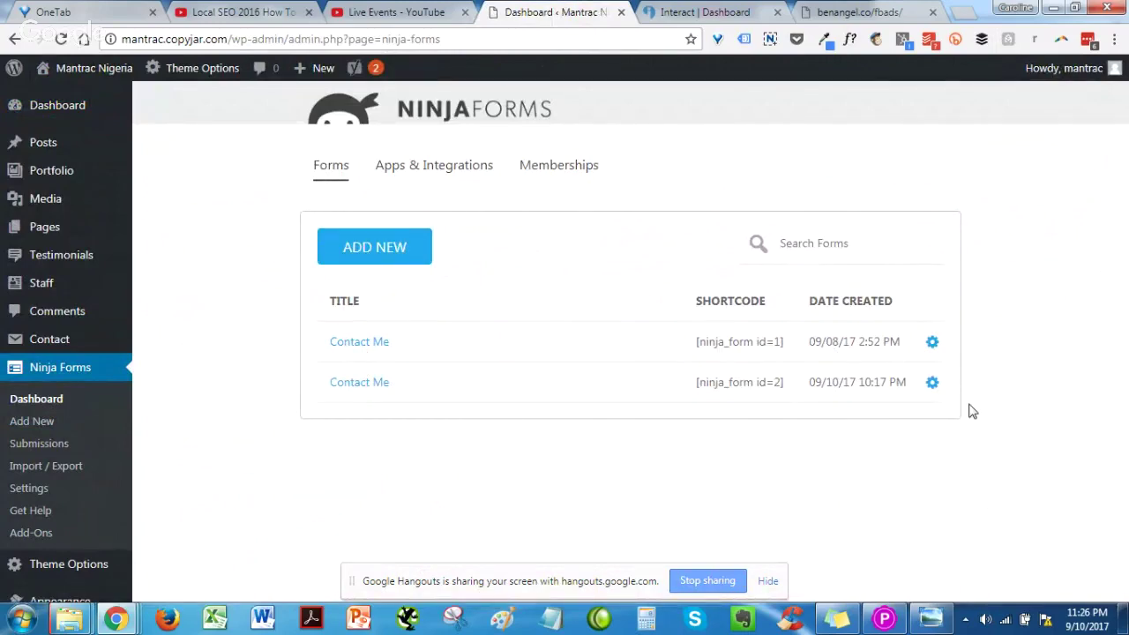
{"action": "left_click", "coordinate": [364, 386]}
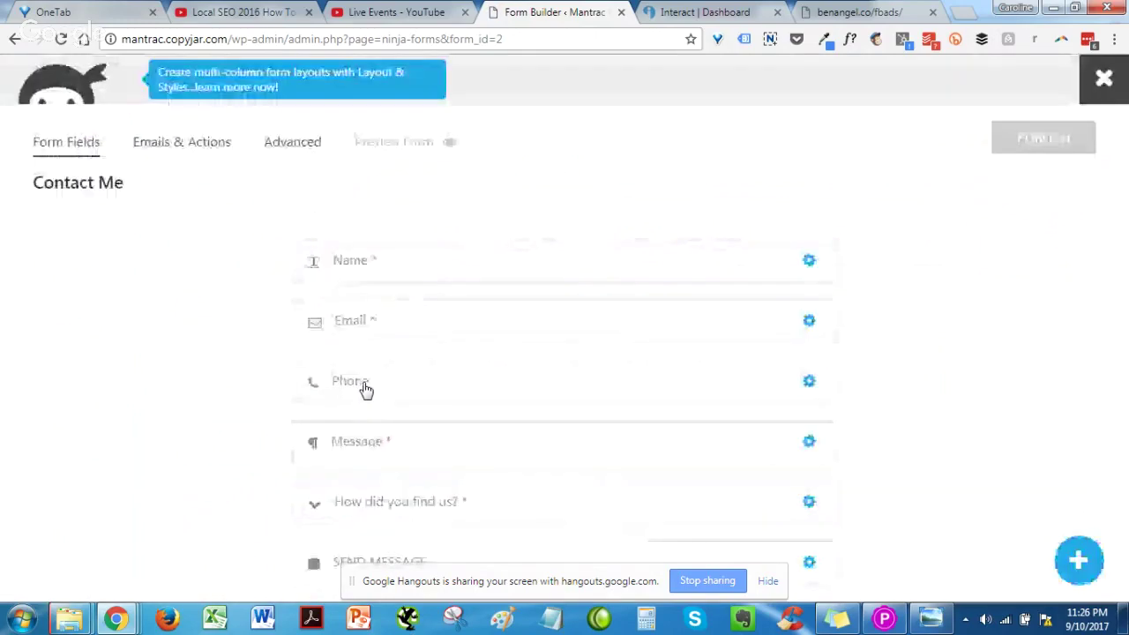
{"action": "left_click", "coordinate": [309, 143]}
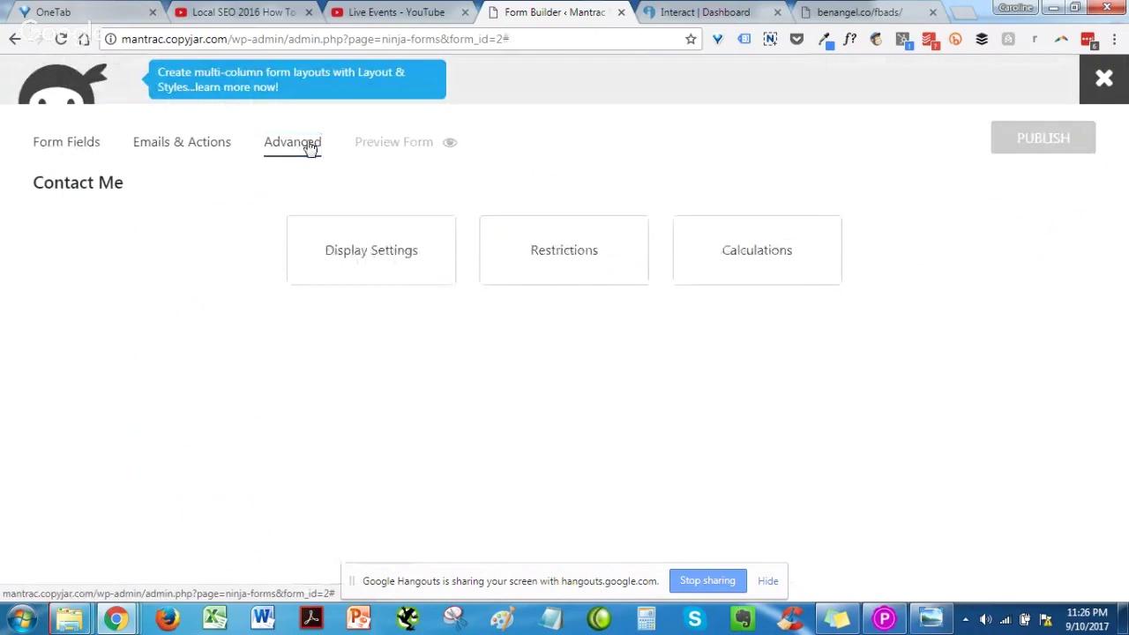
{"action": "left_click", "coordinate": [397, 251]}
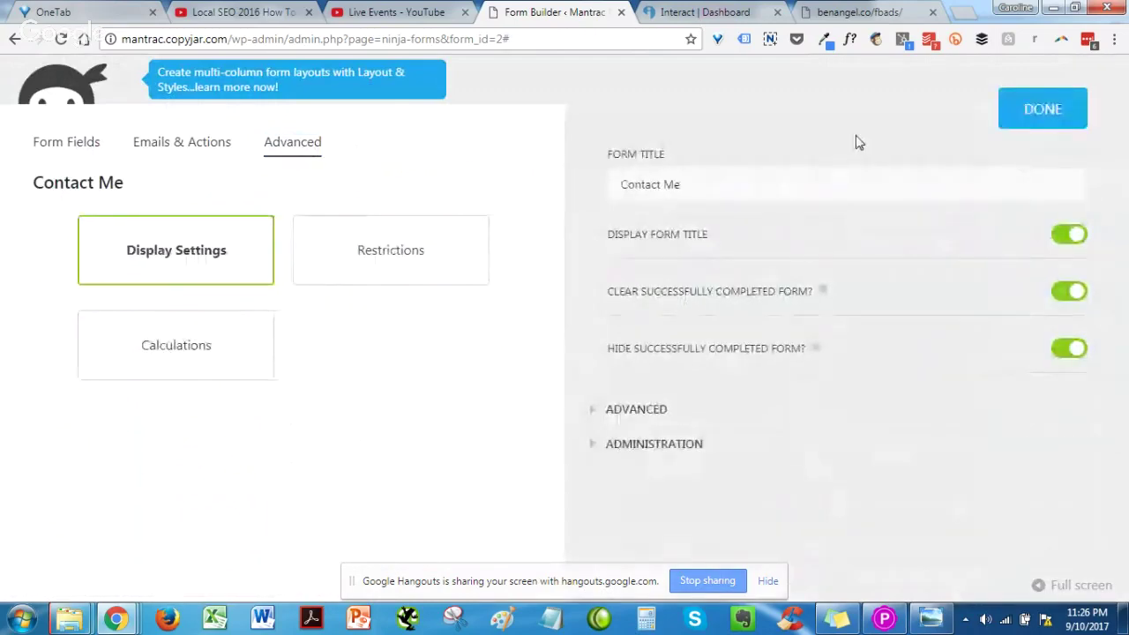
Step: Turn off the display of the form title for the Contact Me form and publish the change
{"action": "left_click", "coordinate": [1063, 240]}
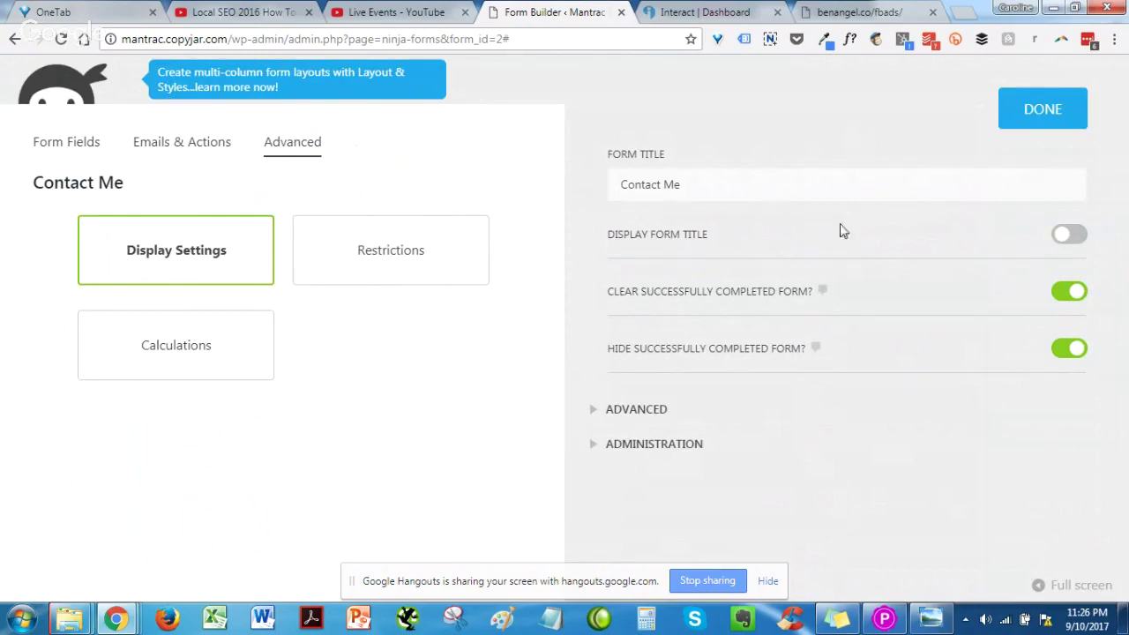
{"action": "left_click", "coordinate": [1060, 110]}
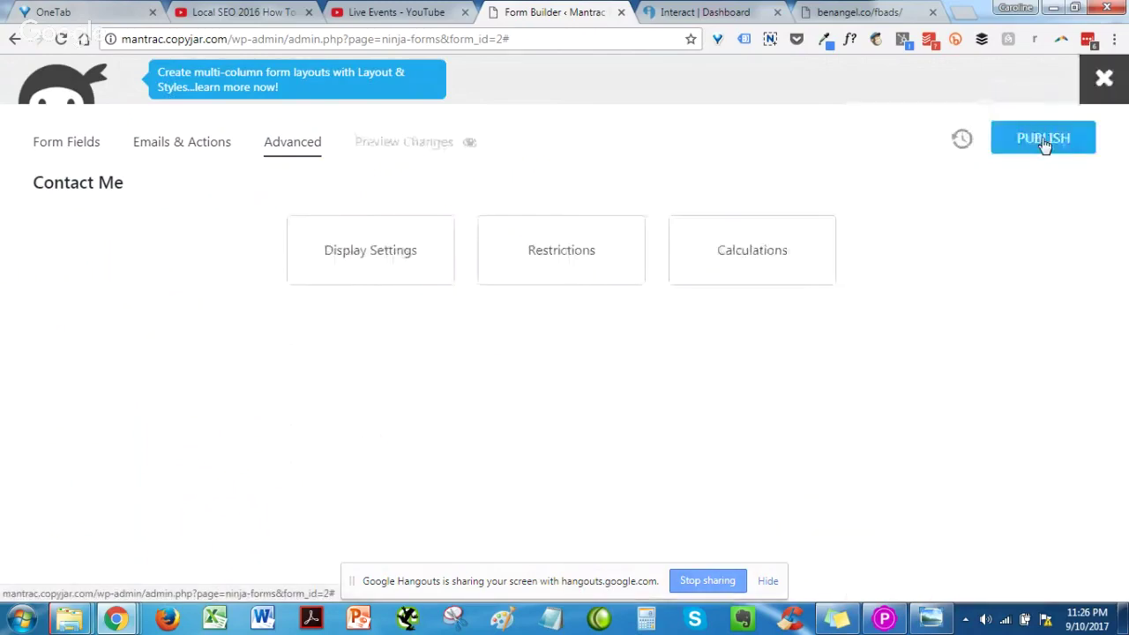
{"action": "left_click", "coordinate": [1046, 139]}
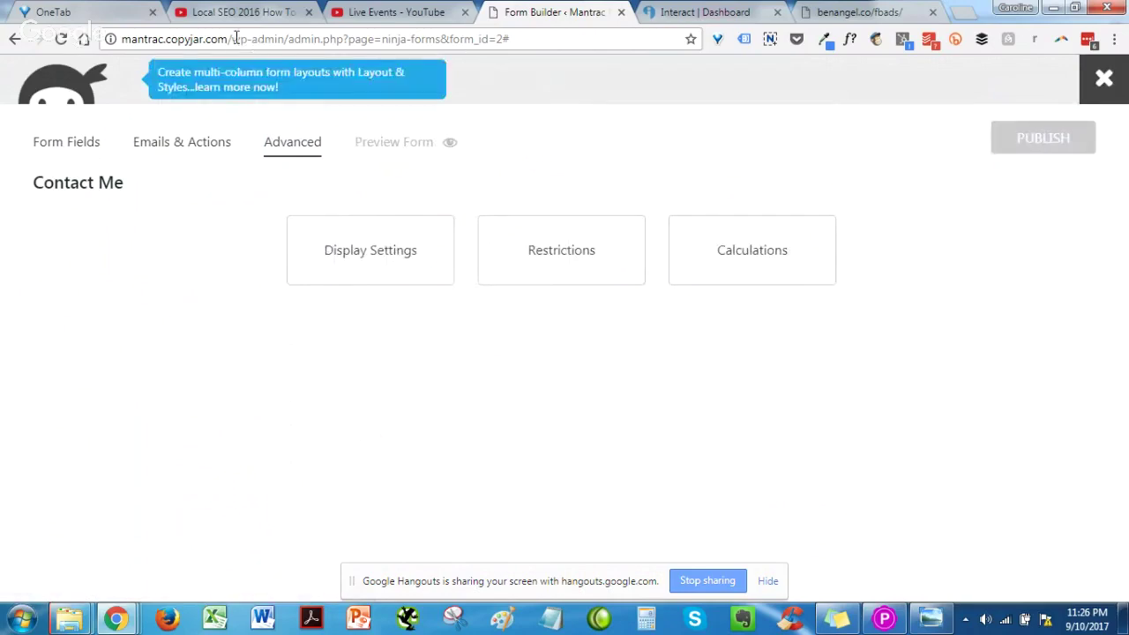
Step: Open the live QUIZ page at mantrac.copyjar.com/quiz/ and examine the embedded contact form's heading area and fields
{"action": "left_click_drag", "start_coordinate": [235, 39], "coordinate": [511, 39]}
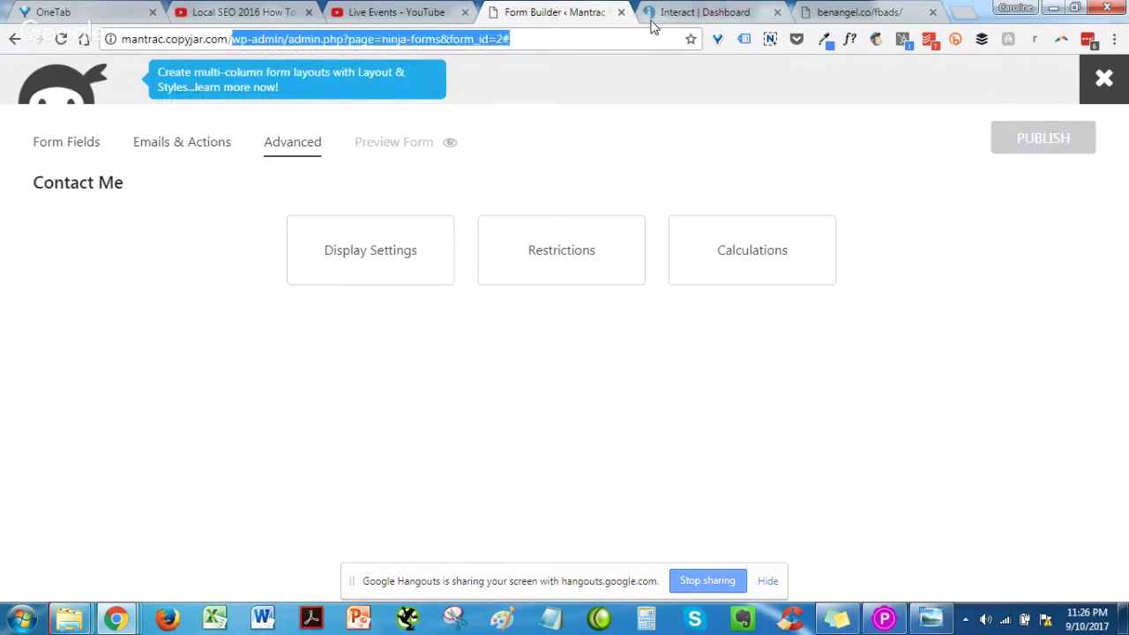
{"action": "type", "text": "q"}
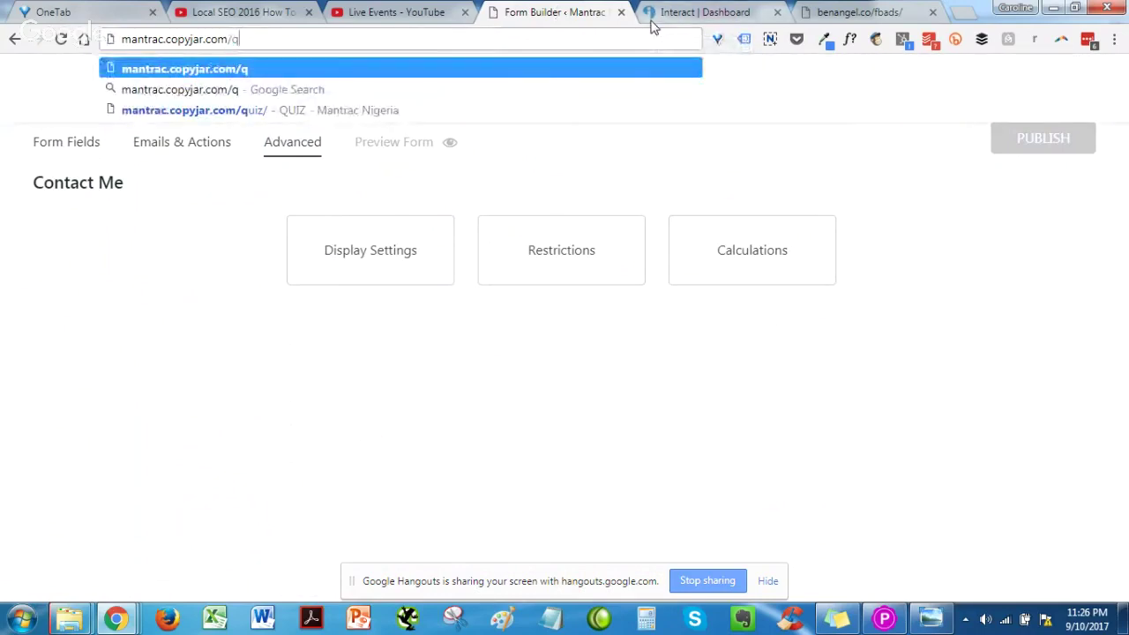
{"action": "key", "text": "Down"}
{"action": "key", "text": "Down"}
{"action": "key", "text": "Return"}
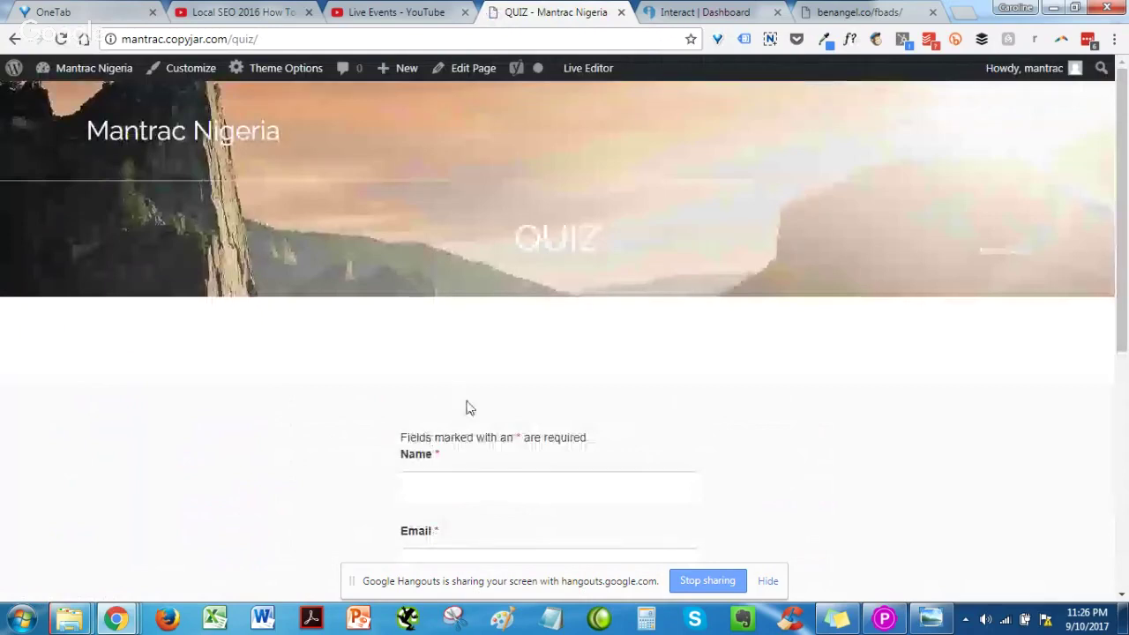
{"action": "scroll", "coordinate": [484, 435], "scroll_direction": "down", "scroll_amount": 5}
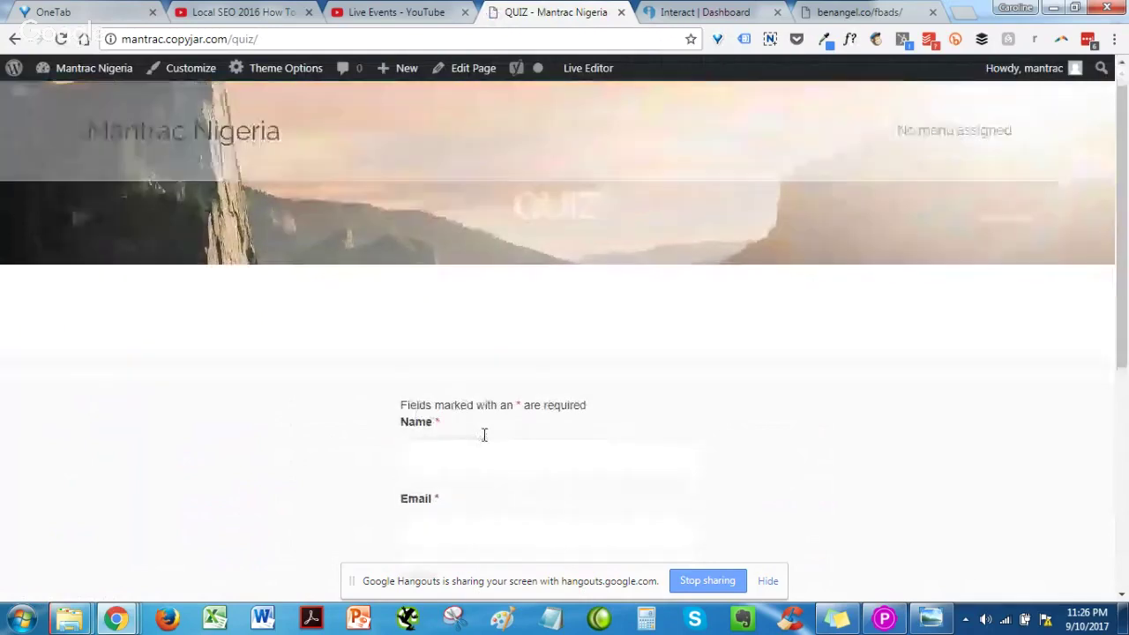
{"action": "scroll", "coordinate": [484, 441], "scroll_direction": "up", "scroll_amount": 5}
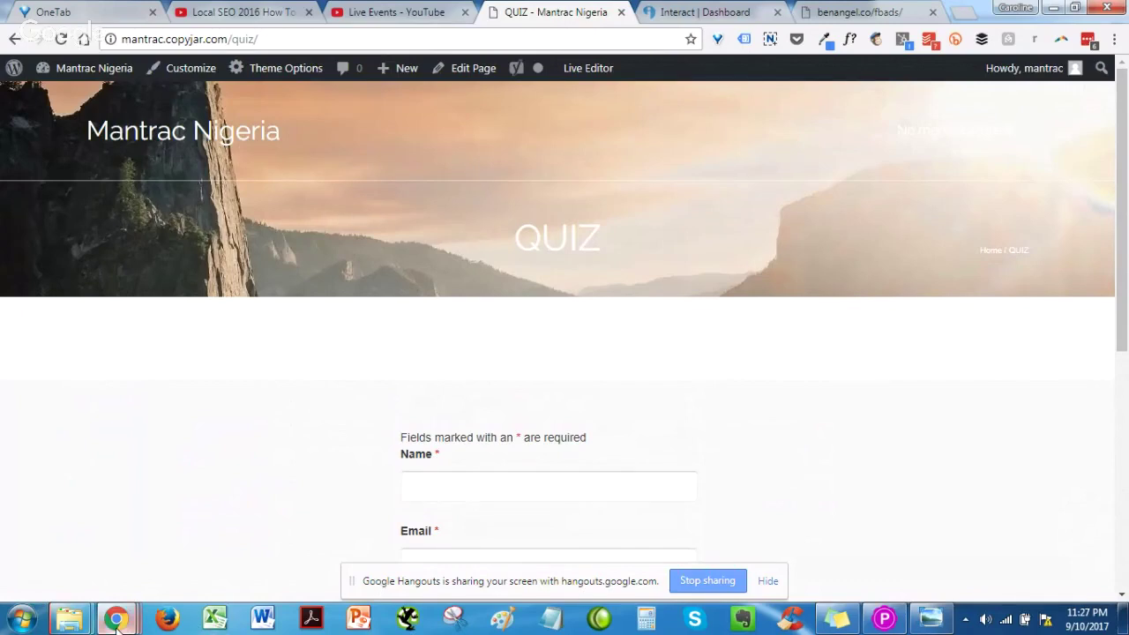
{"action": "mouse_move", "coordinate": [117, 621]}
{"action": "left_click", "coordinate": [281, 521]}
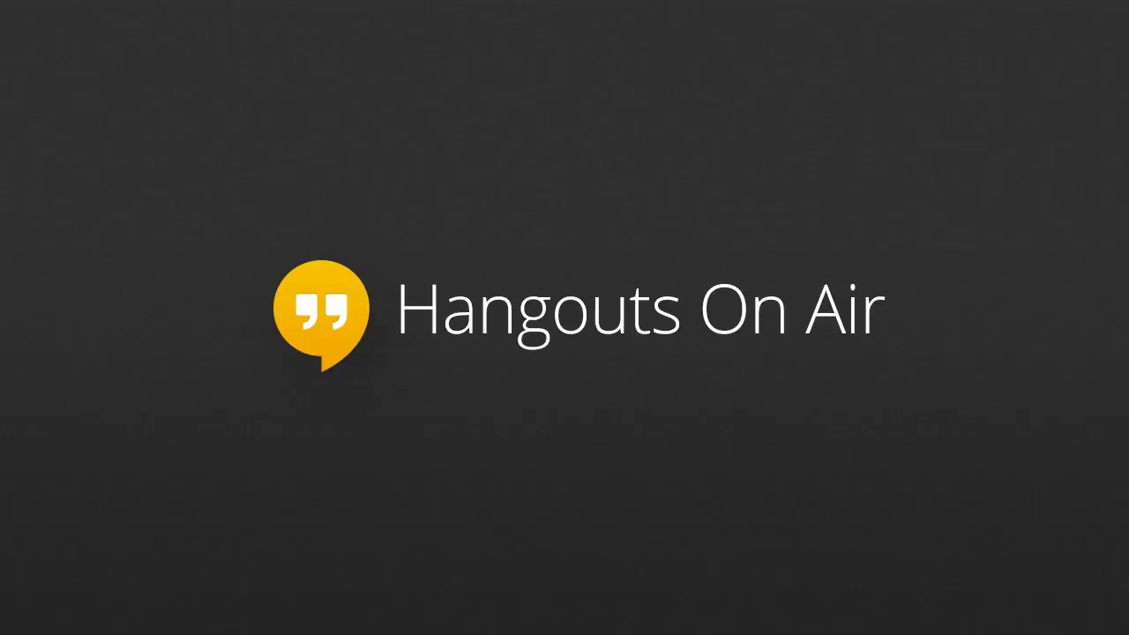